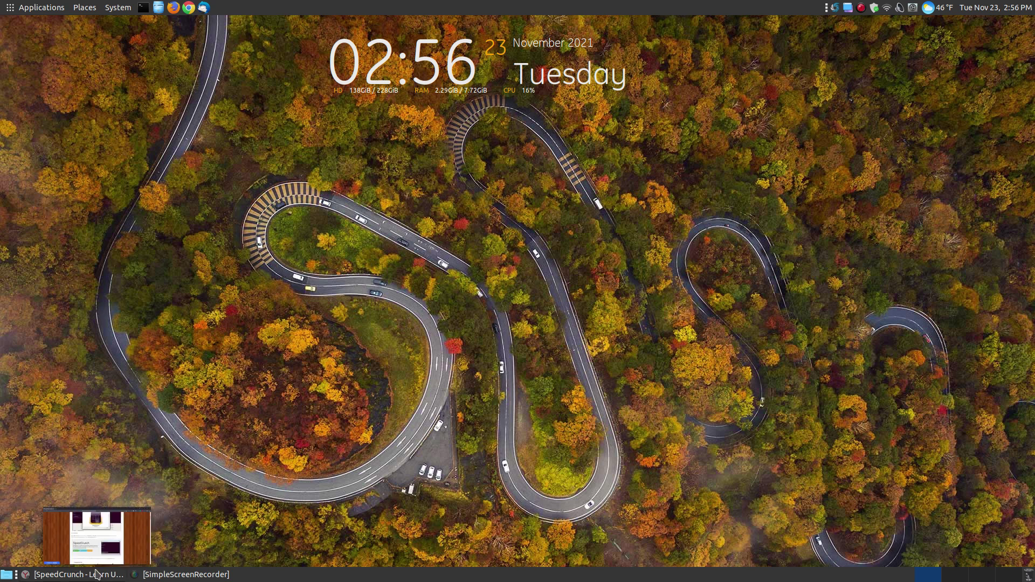
Restore the SpeedCrunch tutorial page and scroll to the Installation section's Version 0.12 downloads
click(78, 574)
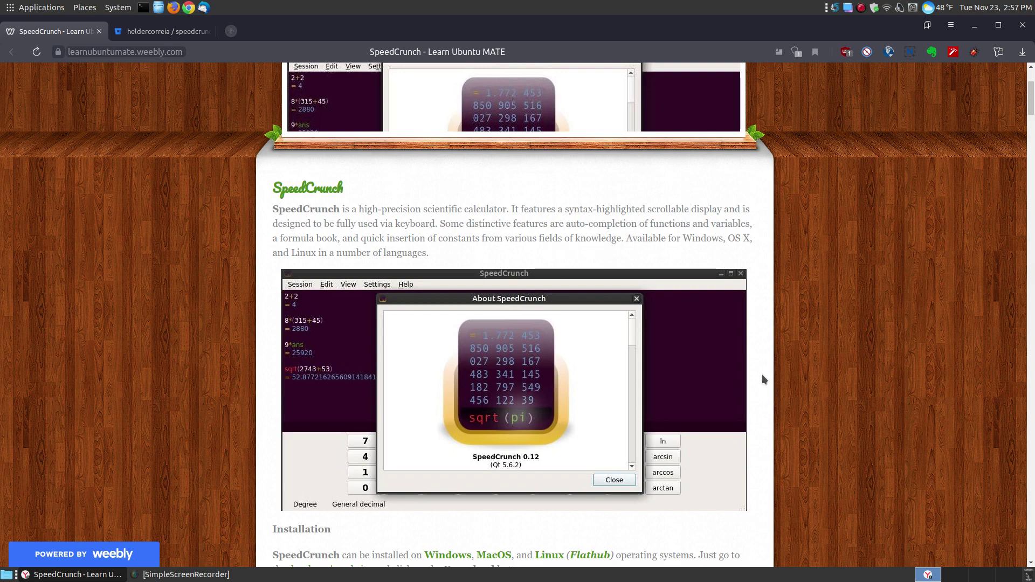
scroll(761, 377, down, 1)
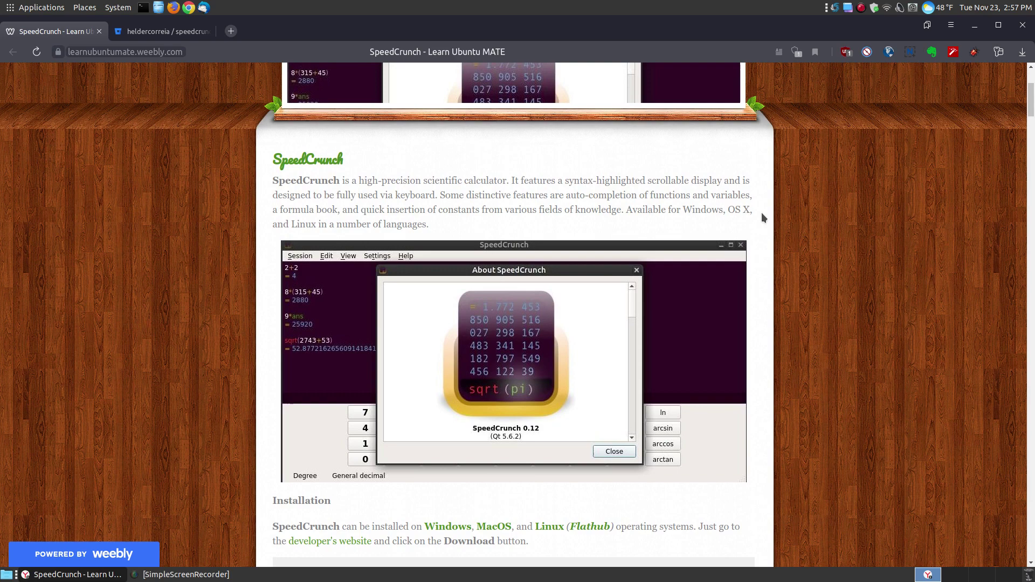
scroll(911, 353, down, 5)
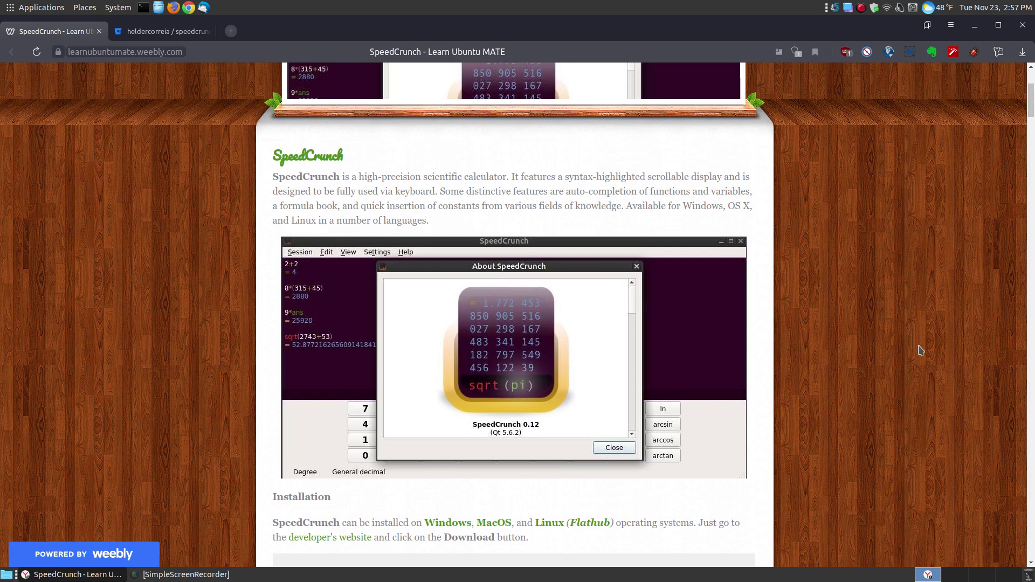
scroll(921, 351, down, 2)
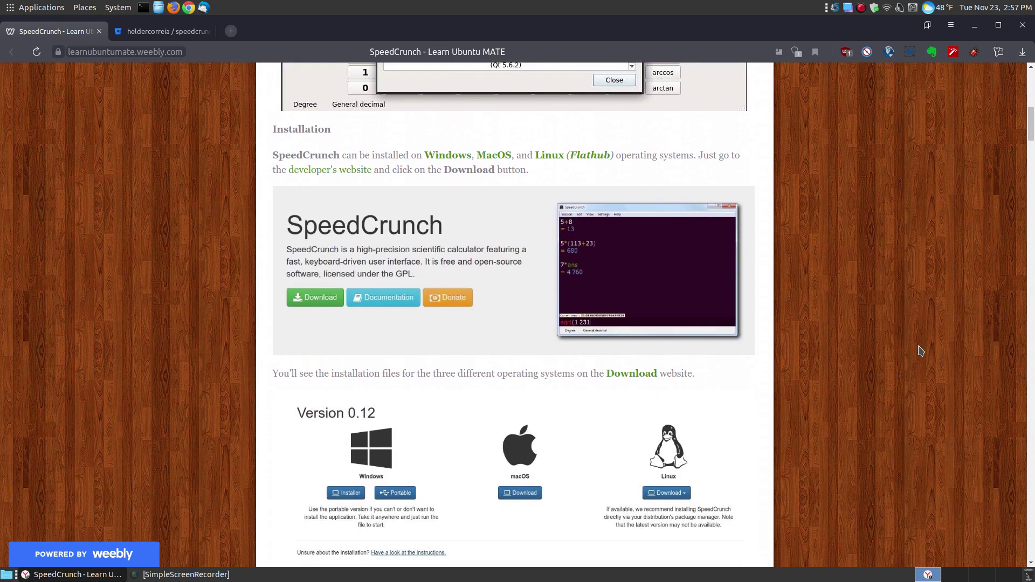
click(447, 161)
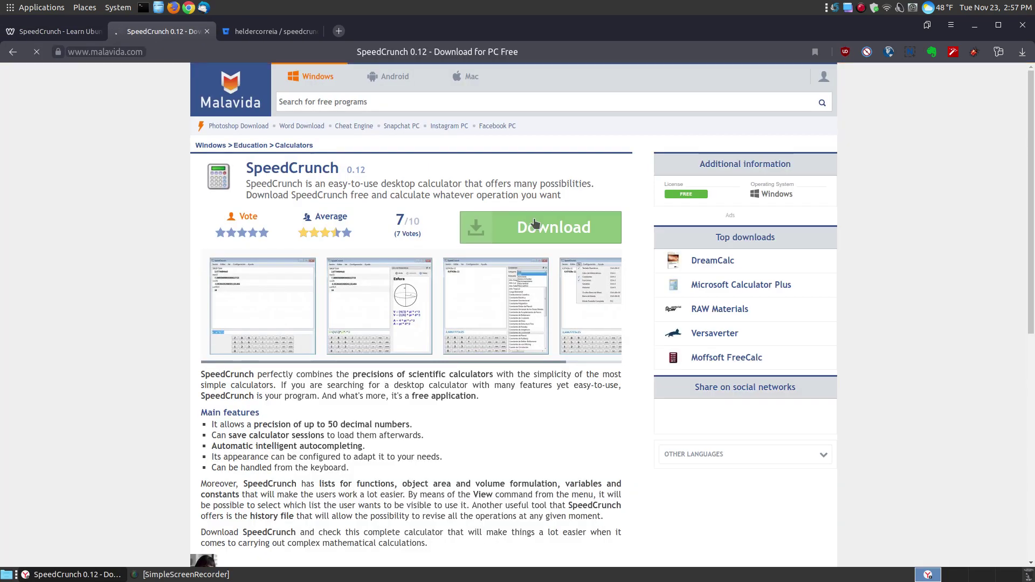
click(206, 32)
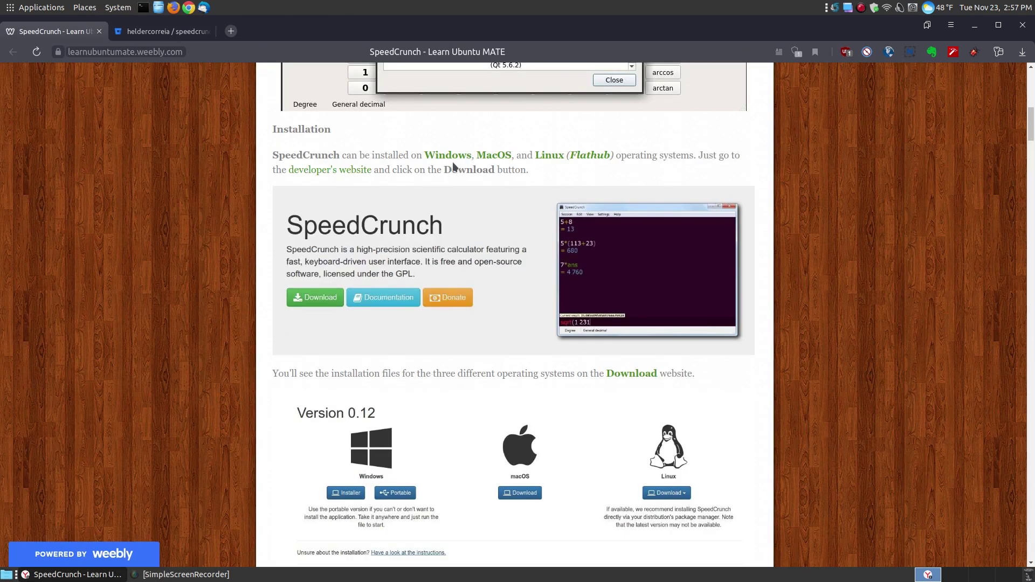
click(494, 156)
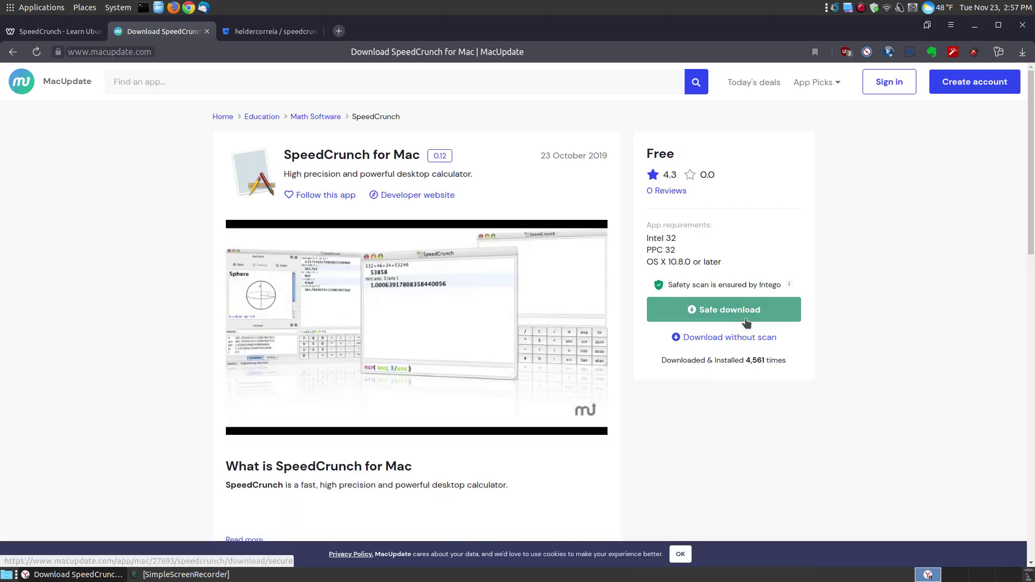
click(206, 31)
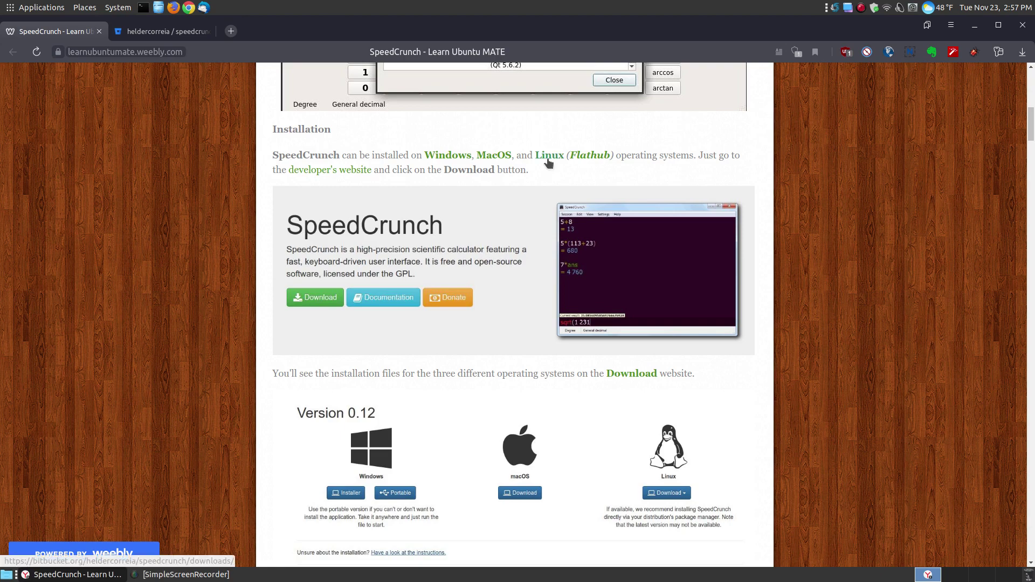
click(589, 156)
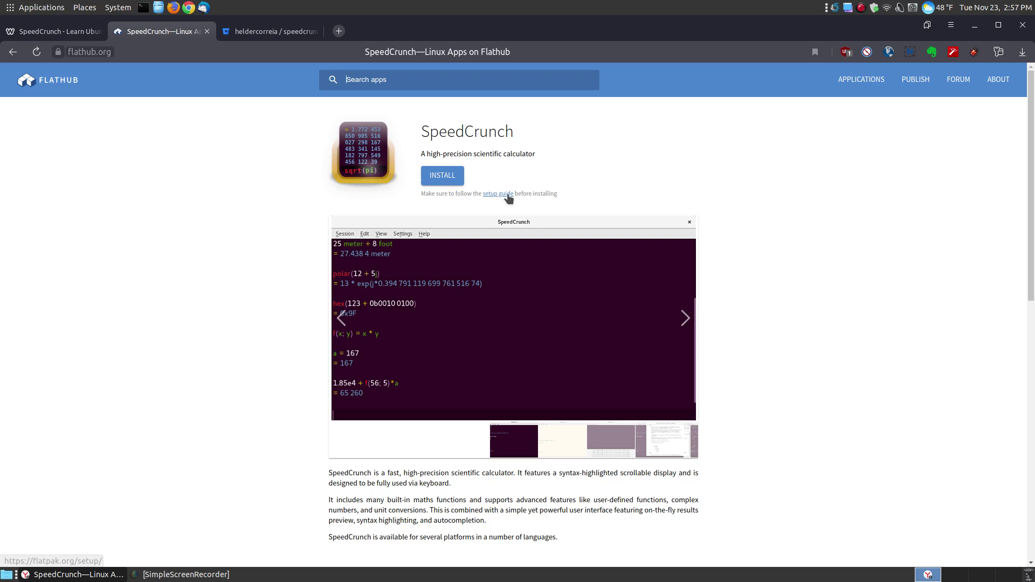
click(207, 31)
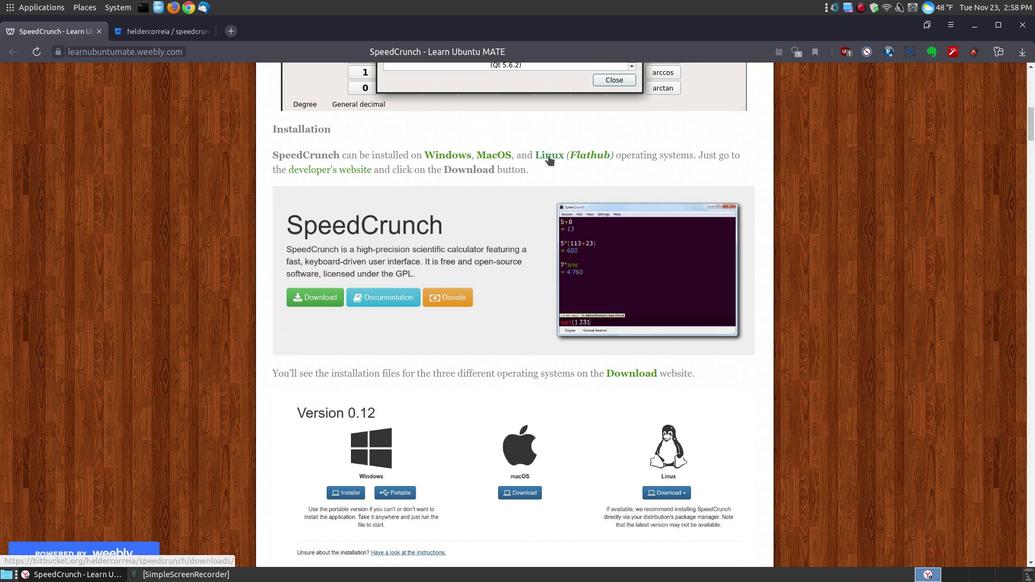
click(169, 30)
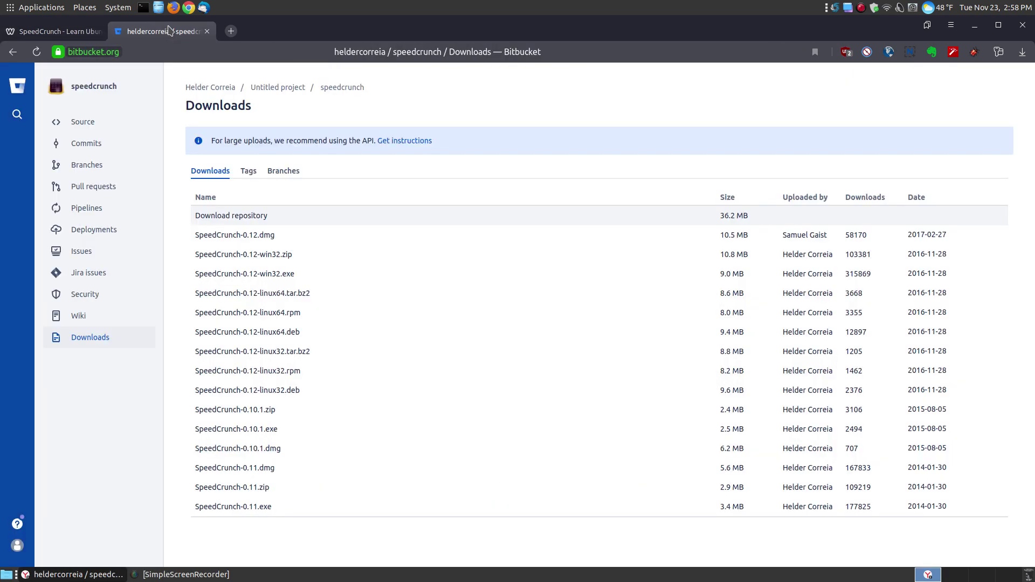
click(69, 33)
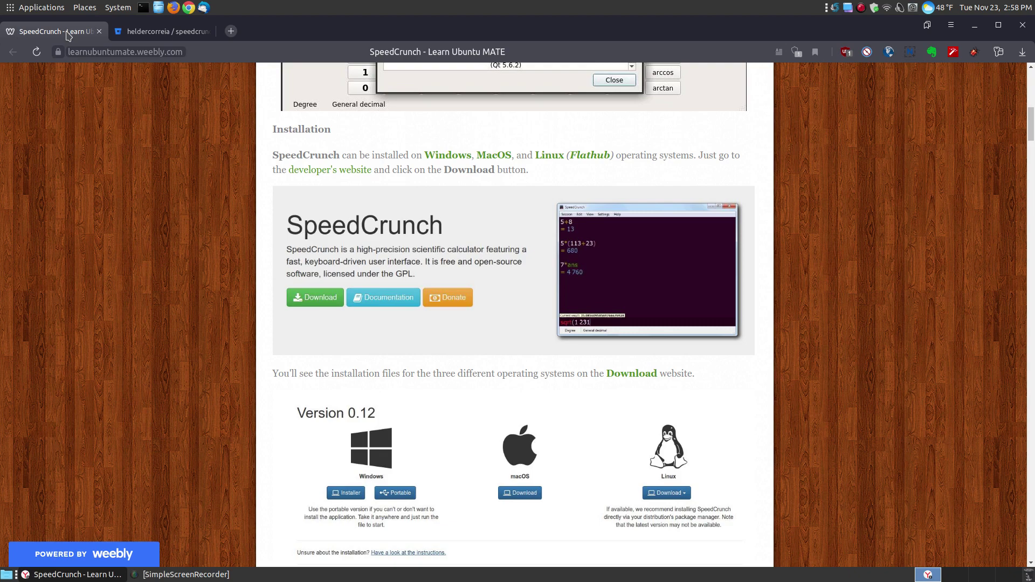
click(550, 160)
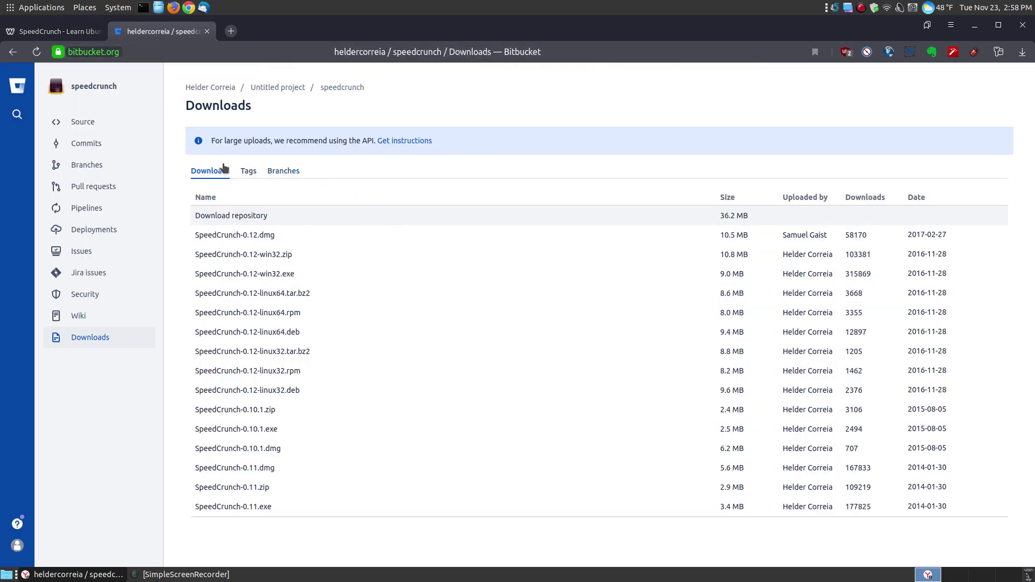
click(57, 31)
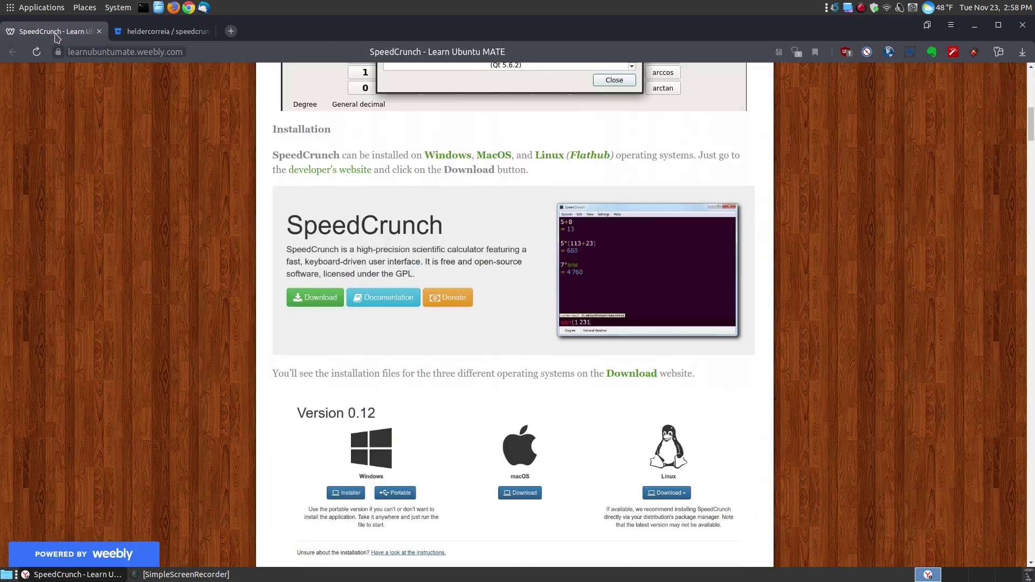
click(163, 32)
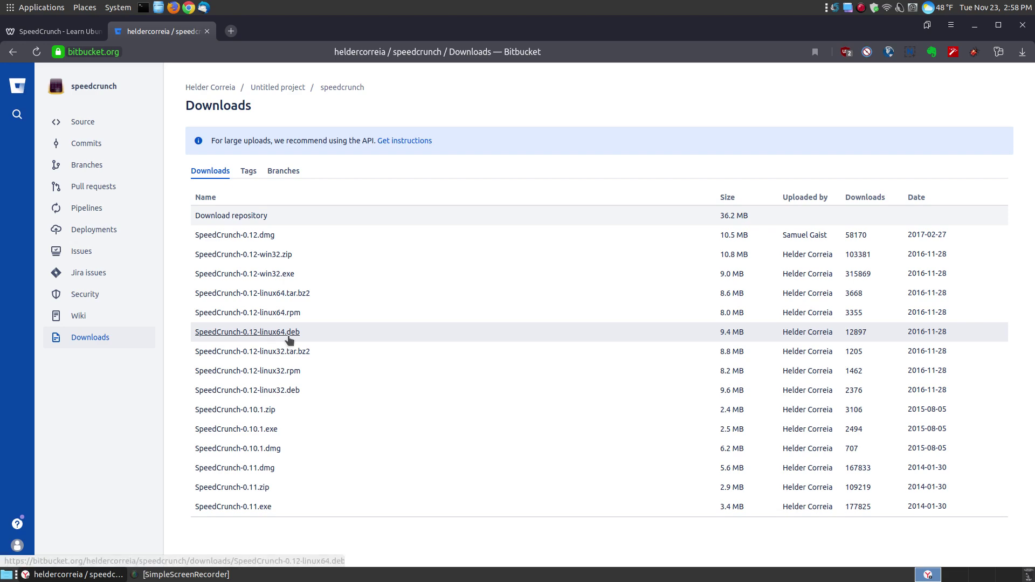
click(56, 30)
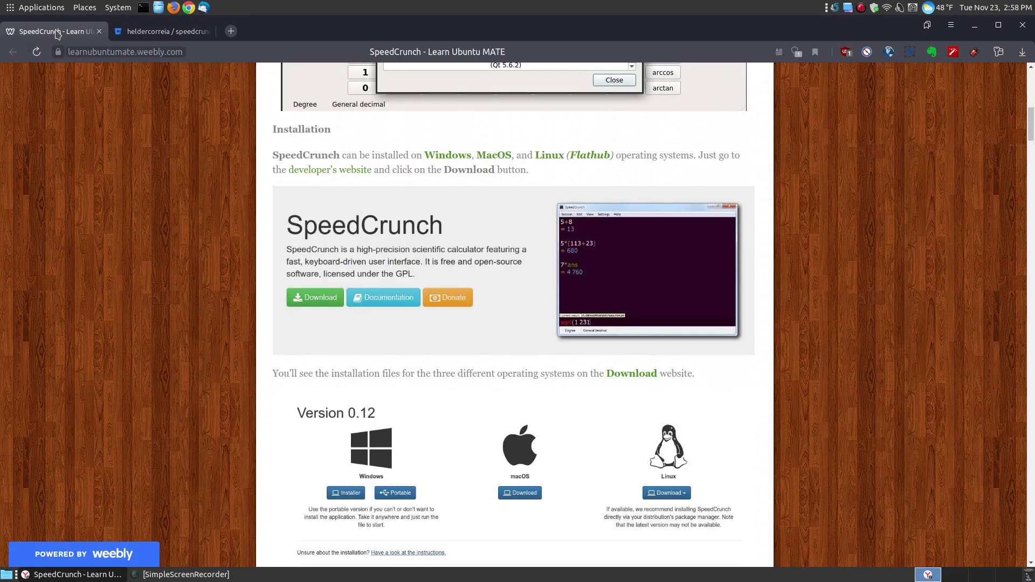
Copy 'sudo apt install gdebi' from the tutorial's GDebi Package Installer paragraph
scroll(853, 291, down, 10)
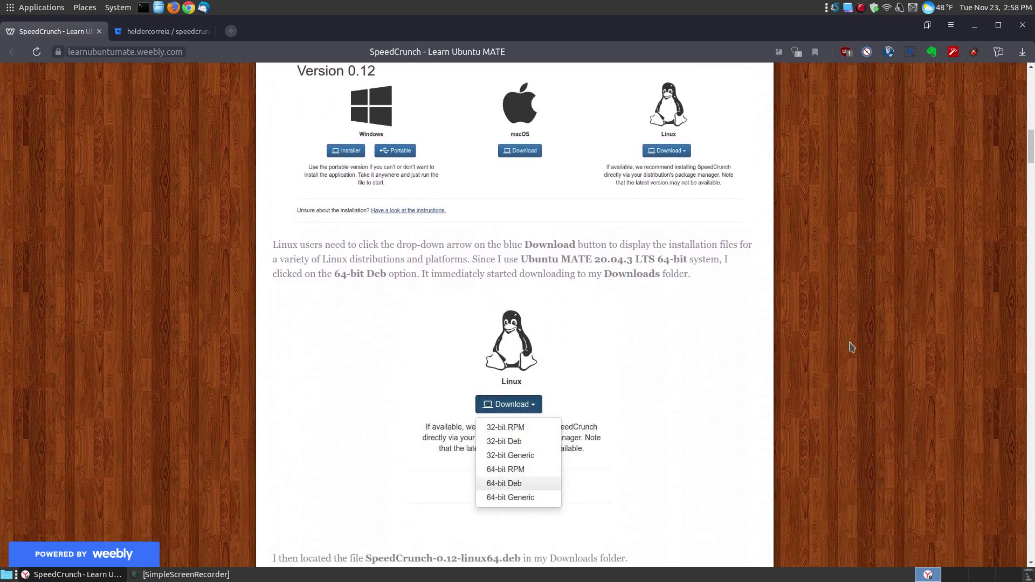
scroll(852, 346, down, 5)
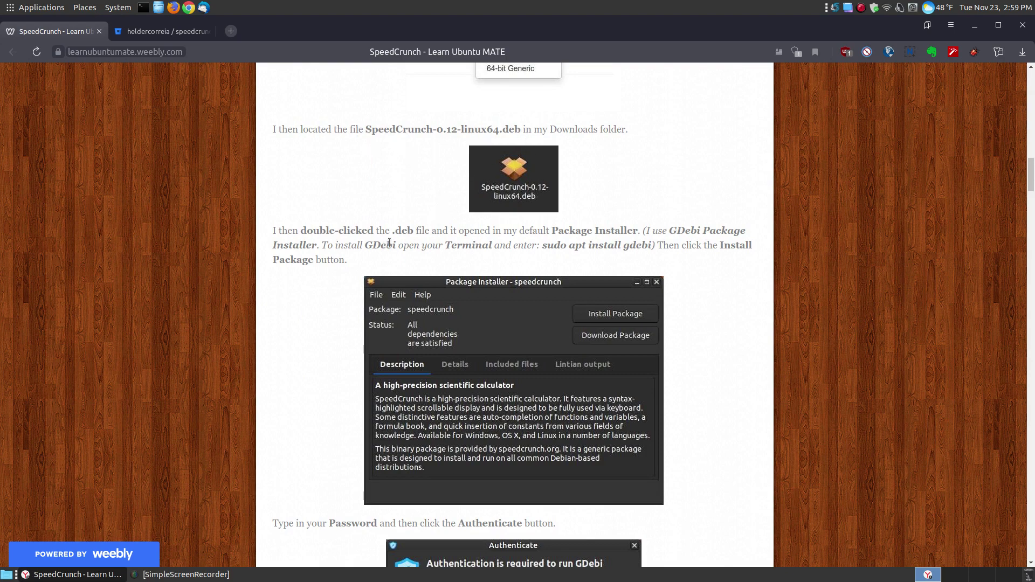
scroll(796, 360, down, 2)
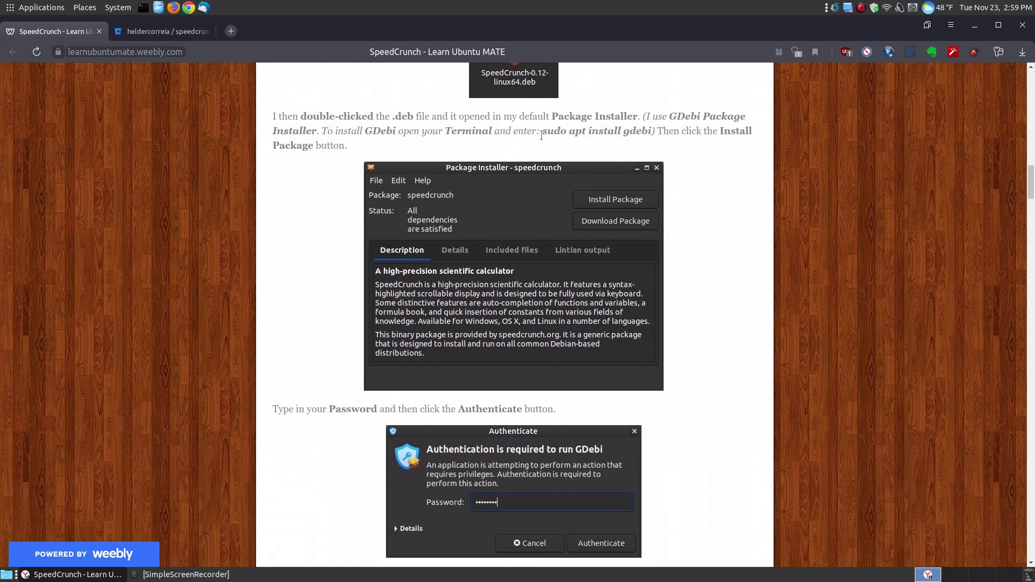
drag(542, 132, 652, 130)
right_click(653, 134)
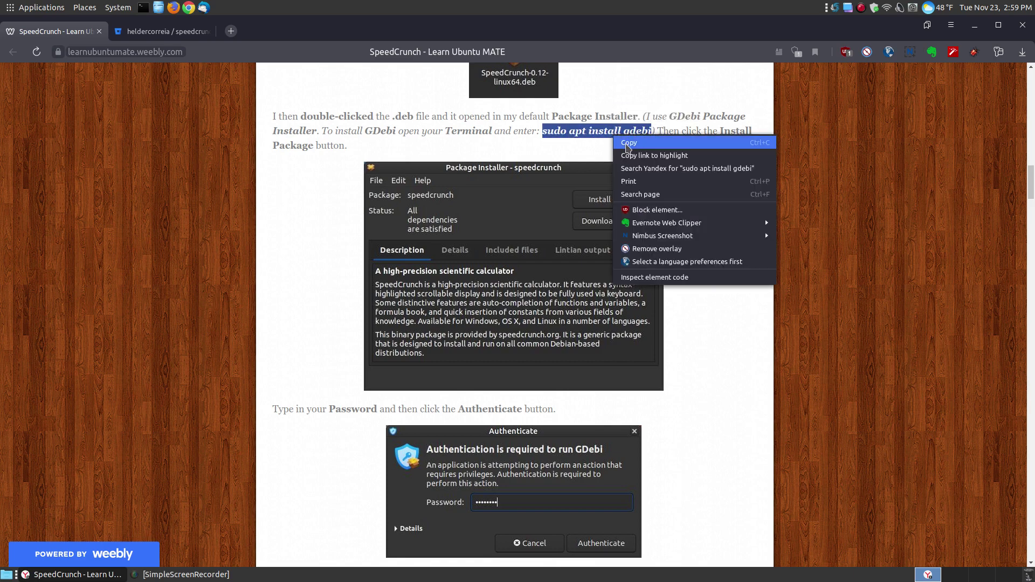
click(671, 138)
click(405, 119)
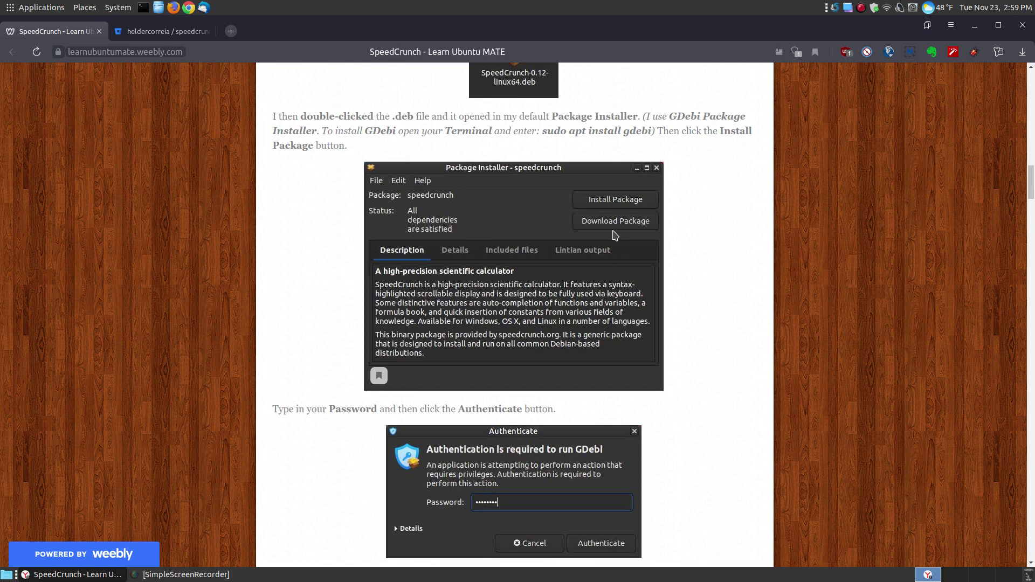
Copy the 'sudo apt-get install speedcrunch' command from the Terminal instructions
scroll(663, 378, down, 3)
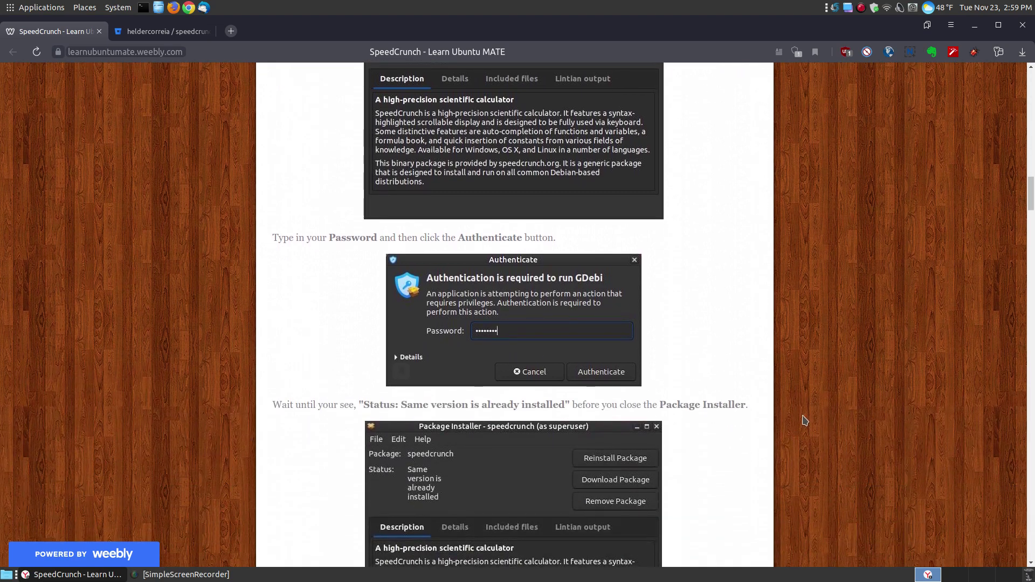
scroll(803, 420, down, 3)
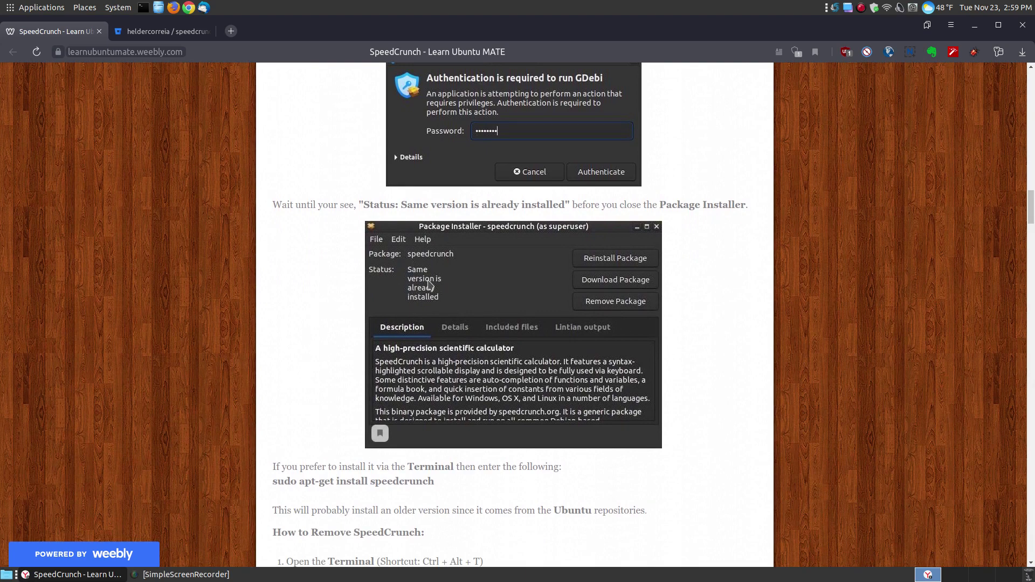
scroll(864, 387, down, 1)
scroll(865, 386, down, 1)
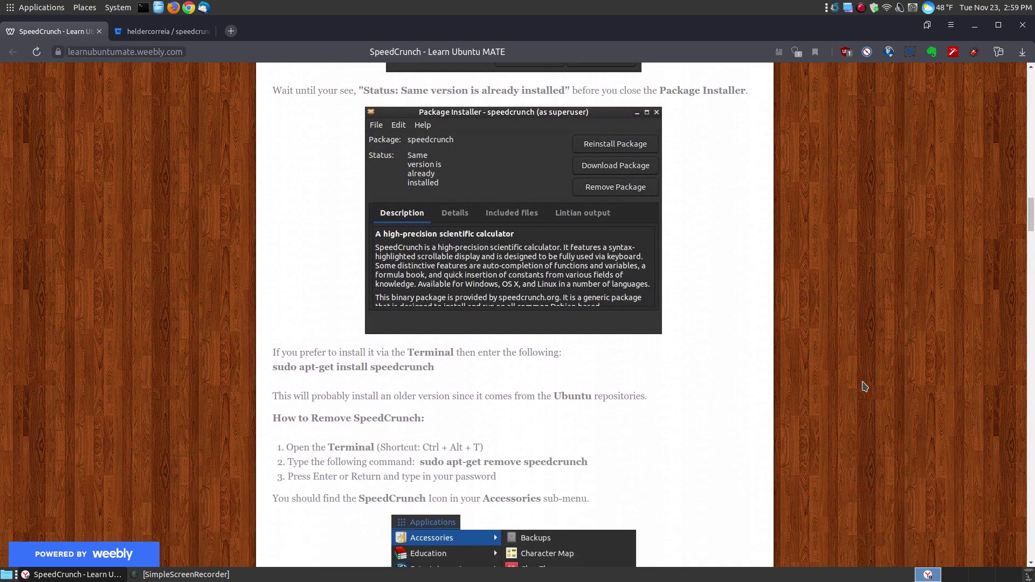
scroll(865, 387, down, 3)
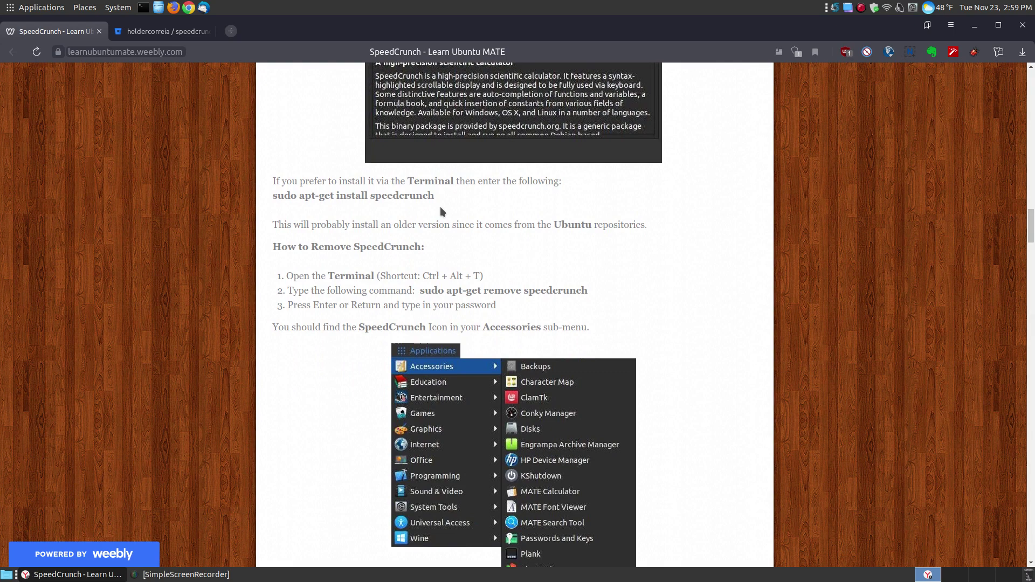
drag(437, 198, 272, 195)
right_click(272, 195)
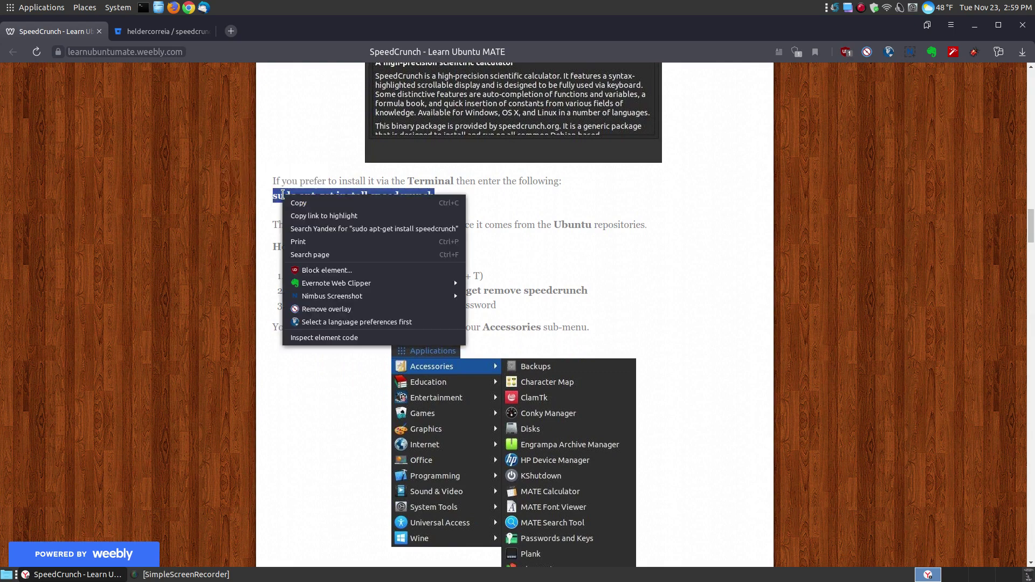
click(296, 199)
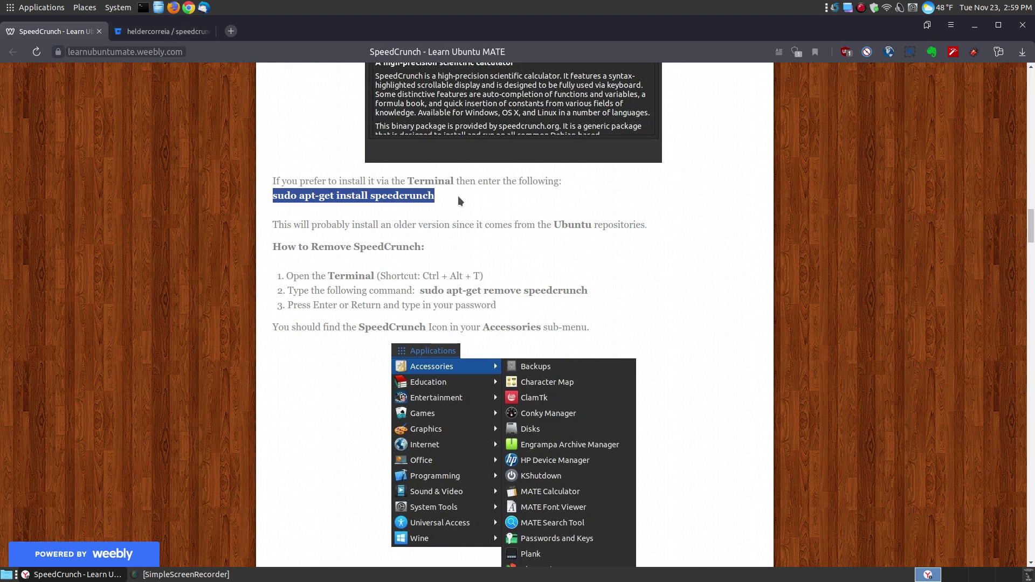
click(459, 198)
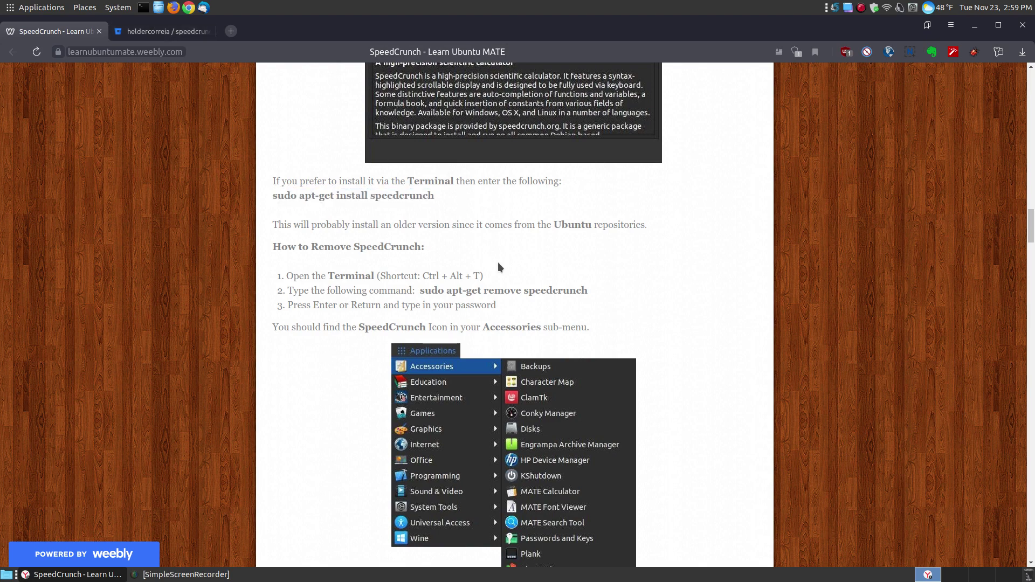
Select the 'sudo apt-get remove speedcrunch' command, dismiss its context menu, and deselect it
drag(591, 290, 422, 291)
right_click(505, 291)
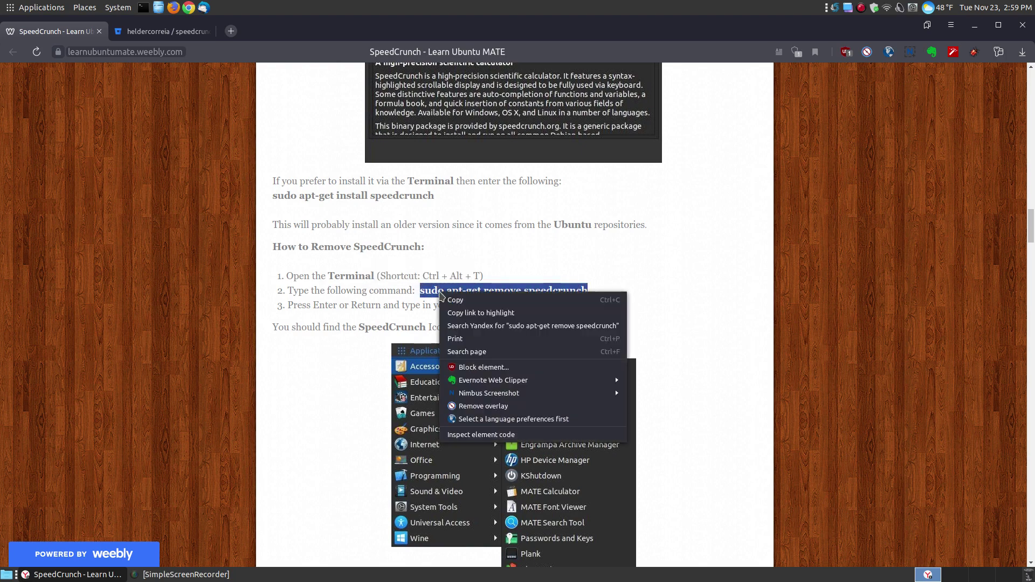
key(Escape)
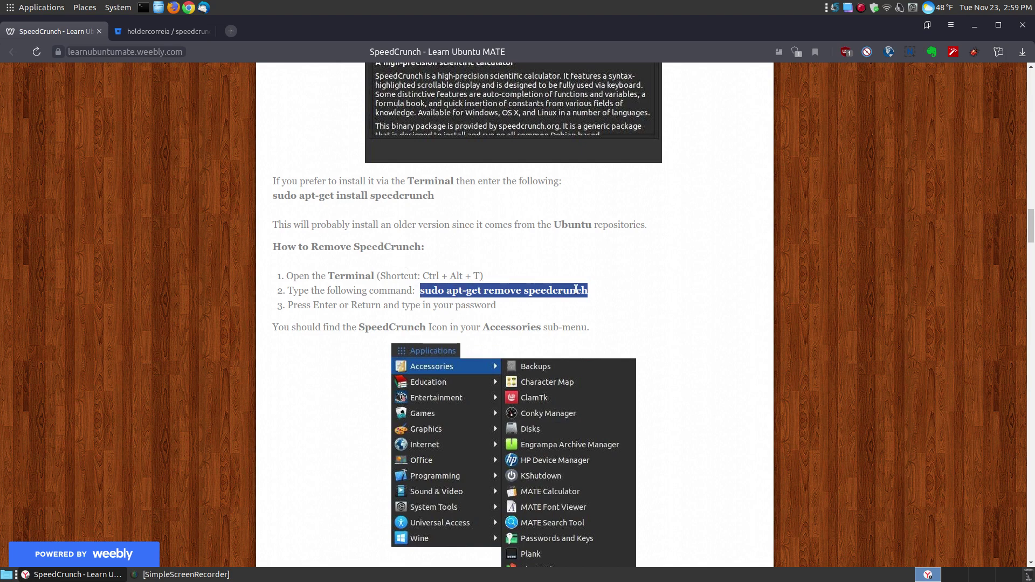
click(597, 292)
scroll(598, 291, down, 5)
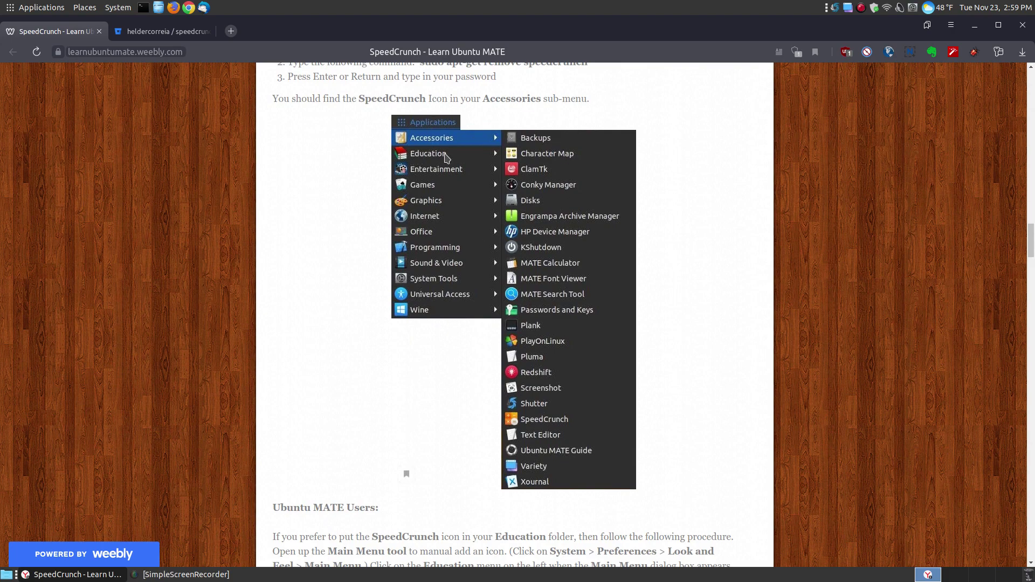
Scroll past the menu and launcher screenshots to the first-time SpeedCrunch window screenshot
scroll(205, 216, down, 6)
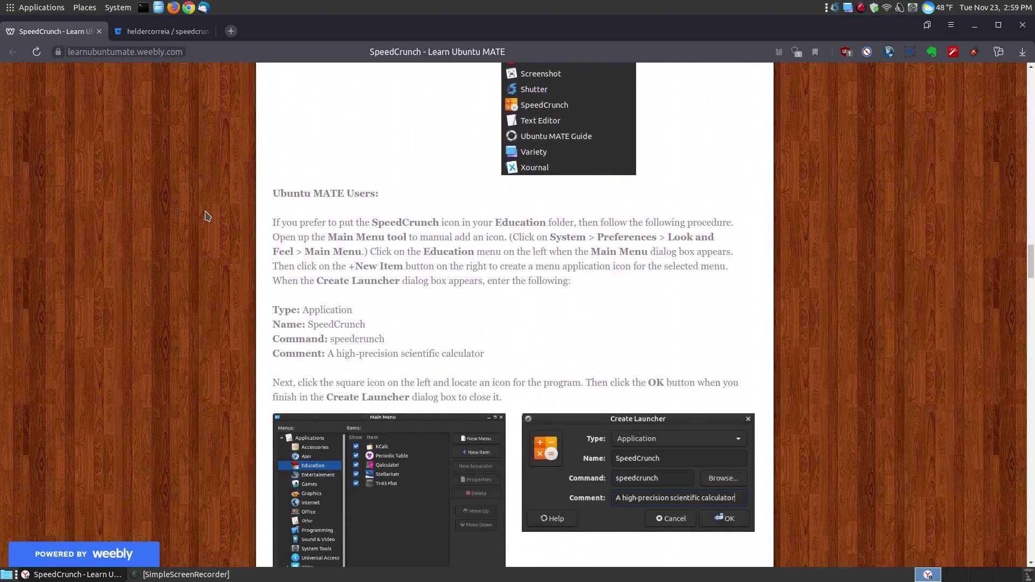
scroll(612, 291, down, 8)
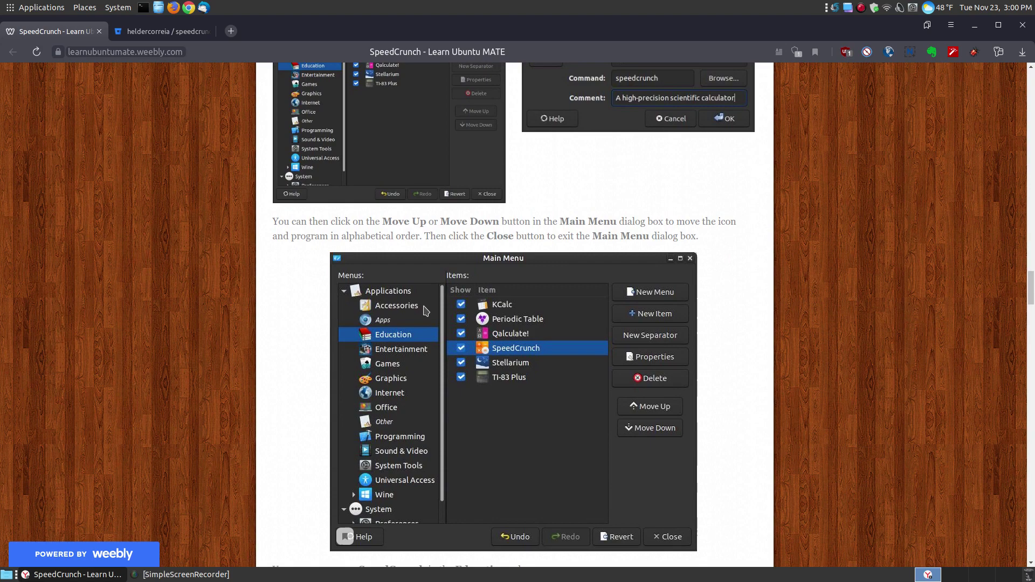
scroll(867, 313, down, 4)
scroll(865, 272, down, 6)
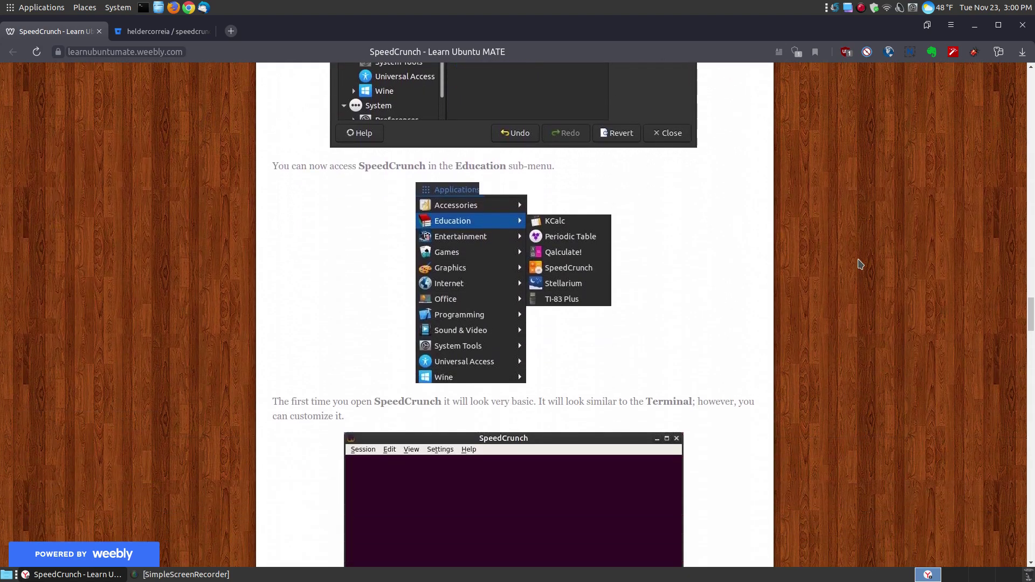
scroll(859, 264, down, 1)
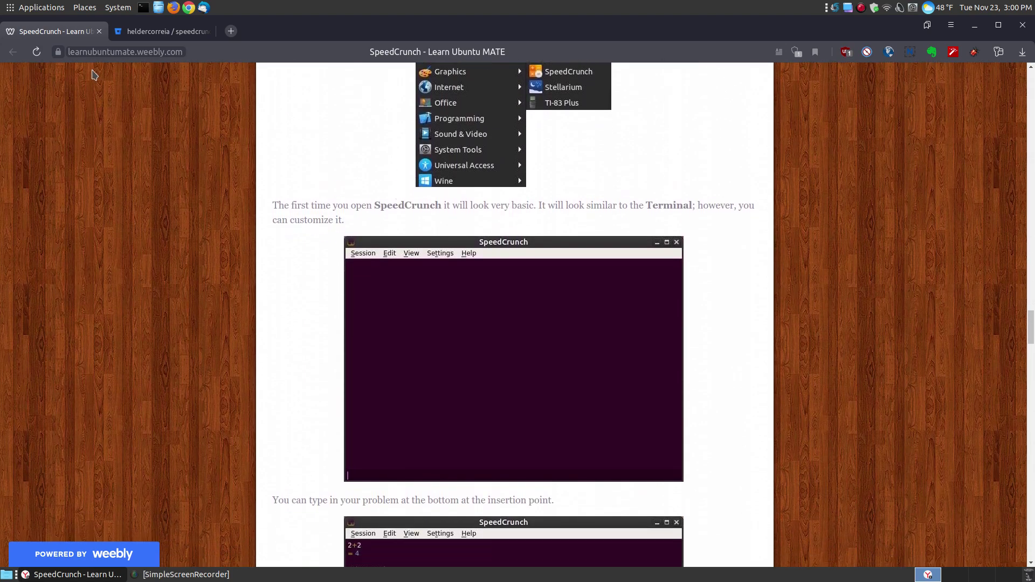
Launch SpeedCrunch from Applications > Education and move its window aside
click(41, 7)
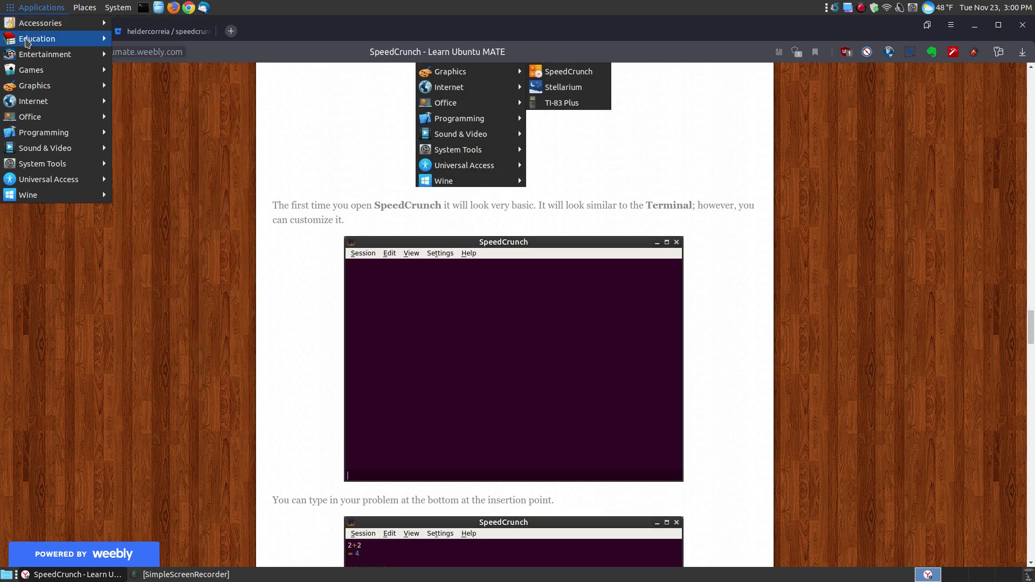
mouse_move(33, 39)
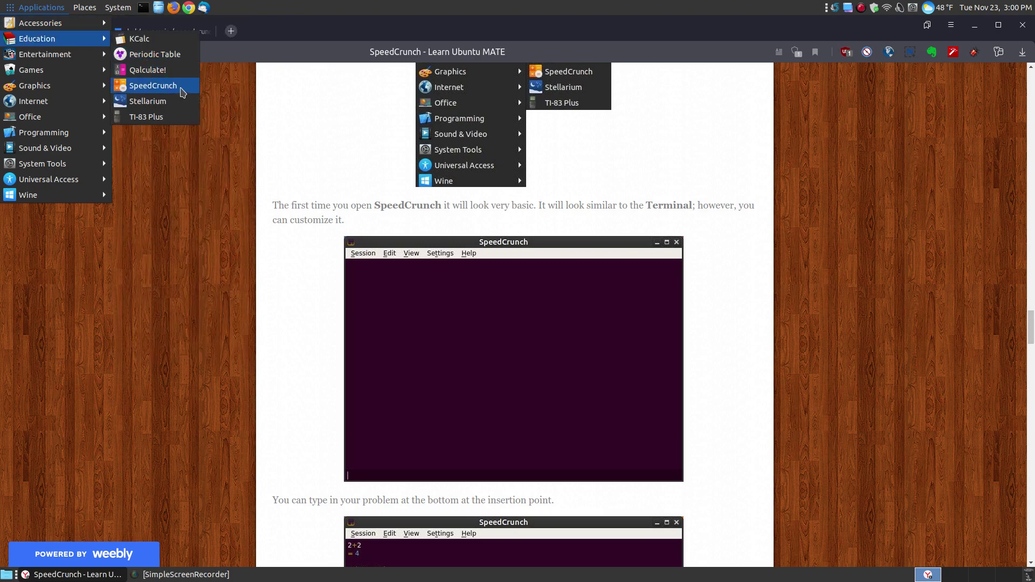
click(182, 93)
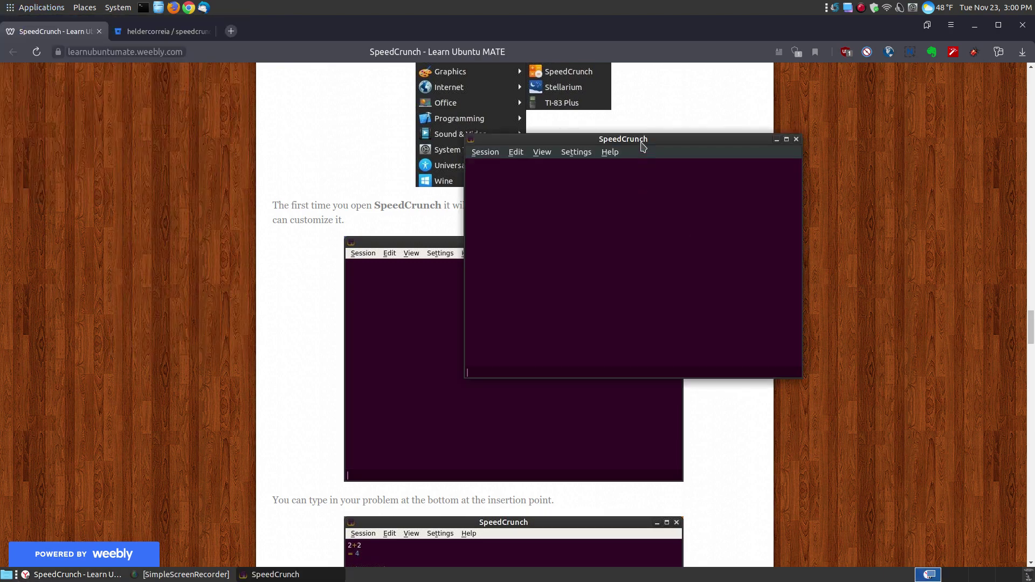
drag(642, 146, 523, 152)
Place the calculator beside the tutorial's example screenshot and evaluate 2+2 to get 4
click(889, 272)
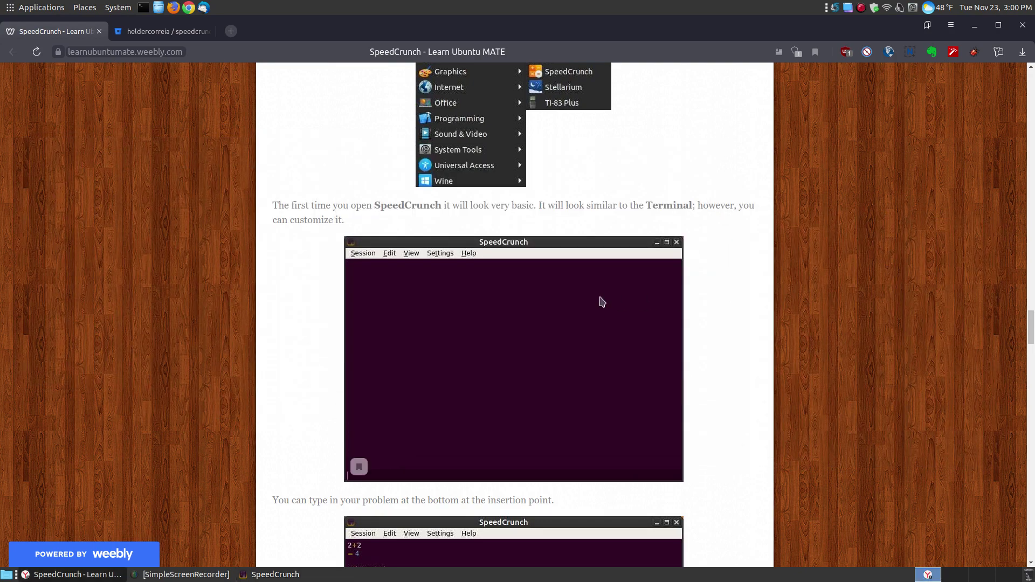
scroll(600, 301, down, 4)
scroll(602, 256, down, 3)
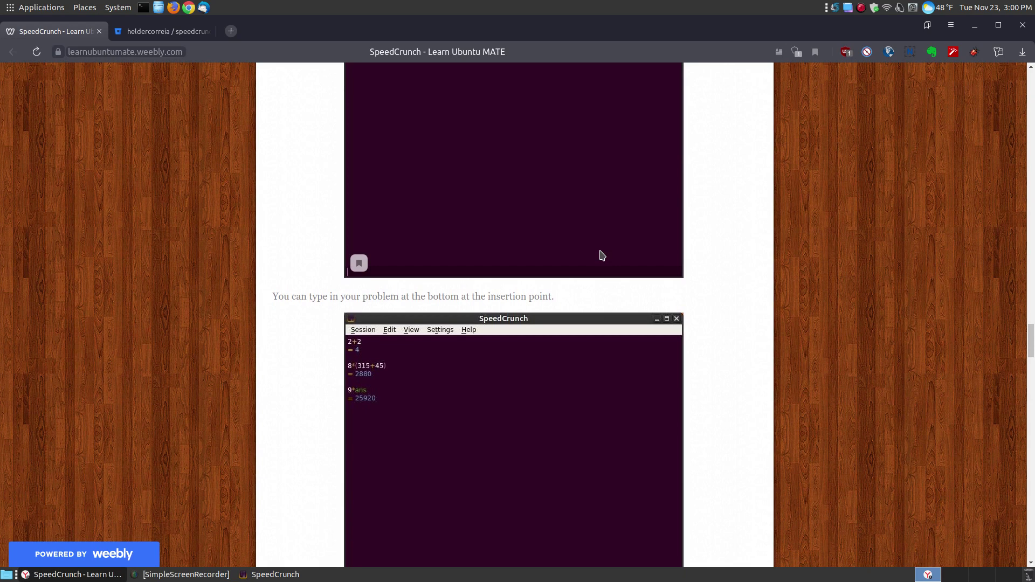
click(311, 579)
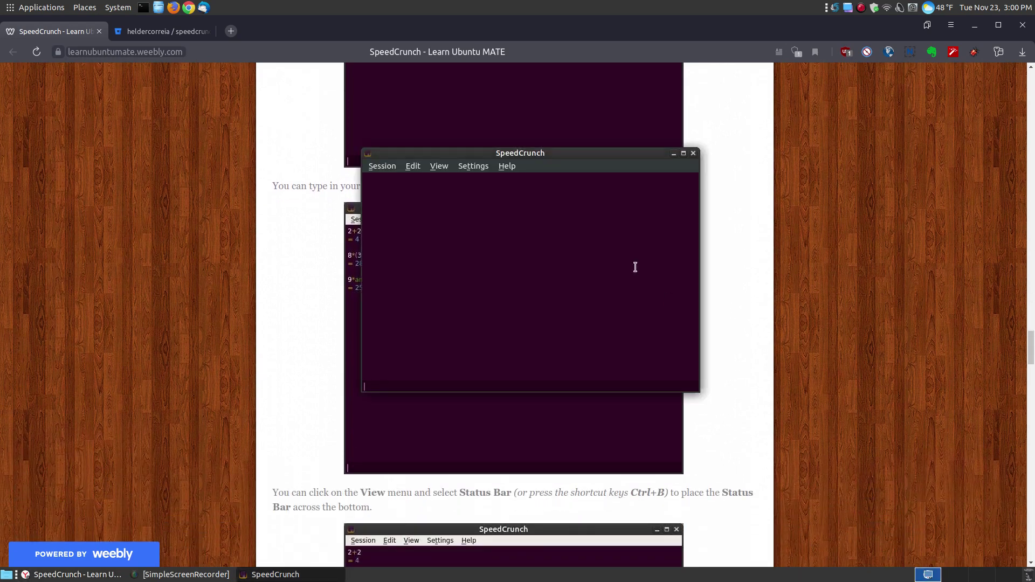
drag(556, 159, 782, 224)
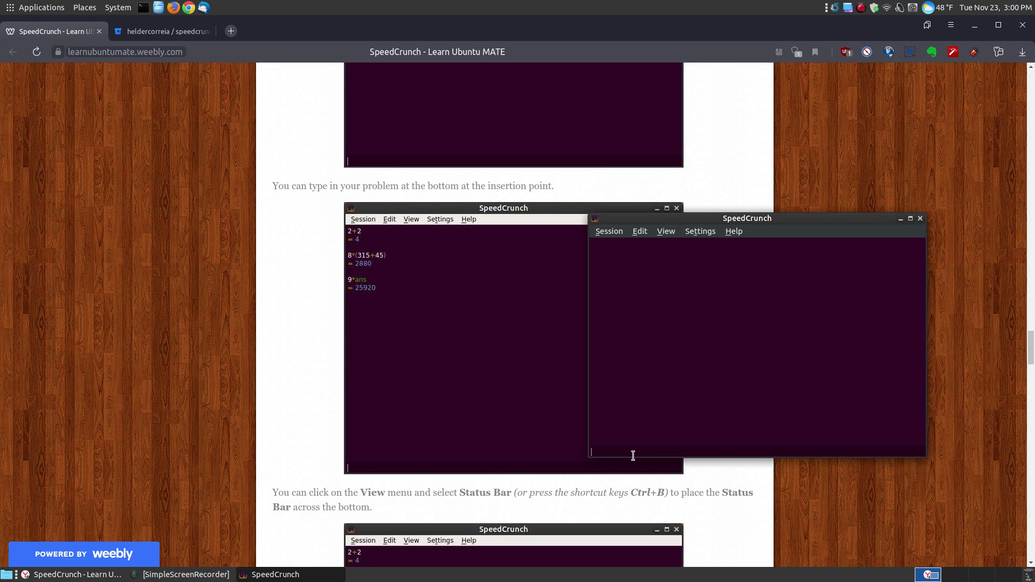
text(2+2)
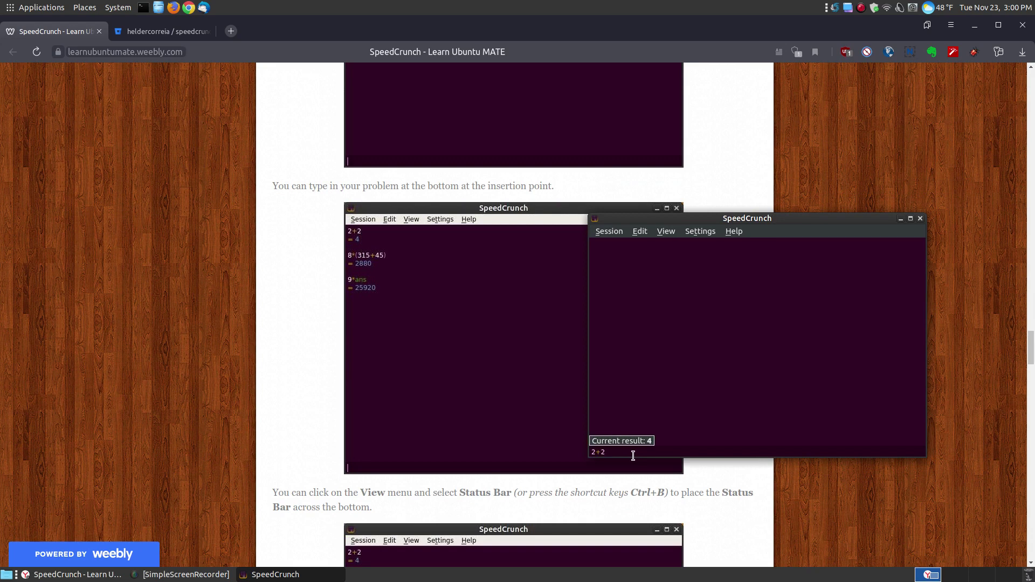
key(Return)
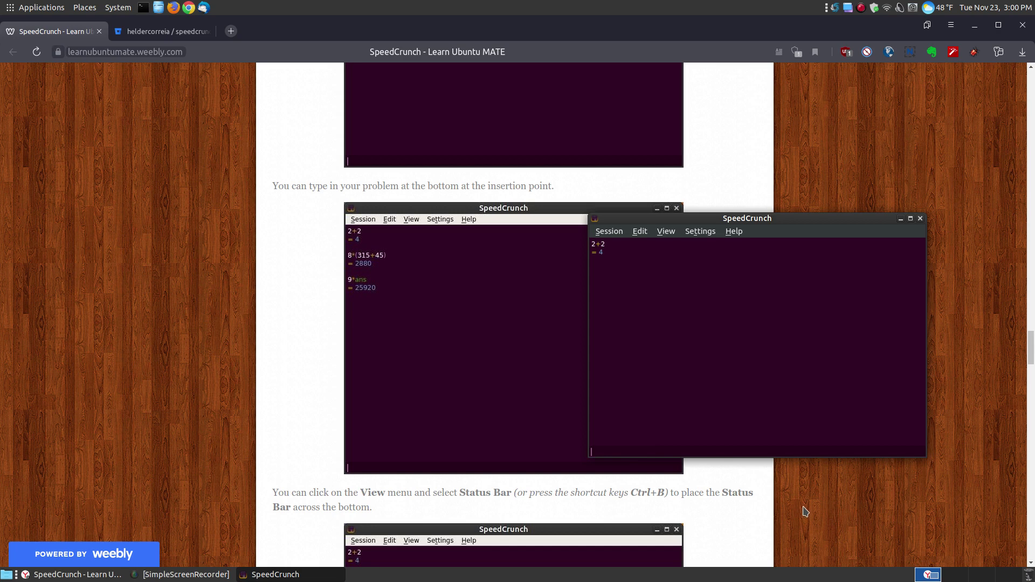
Turn on the Keypad and Status Bar from the View menu
click(667, 233)
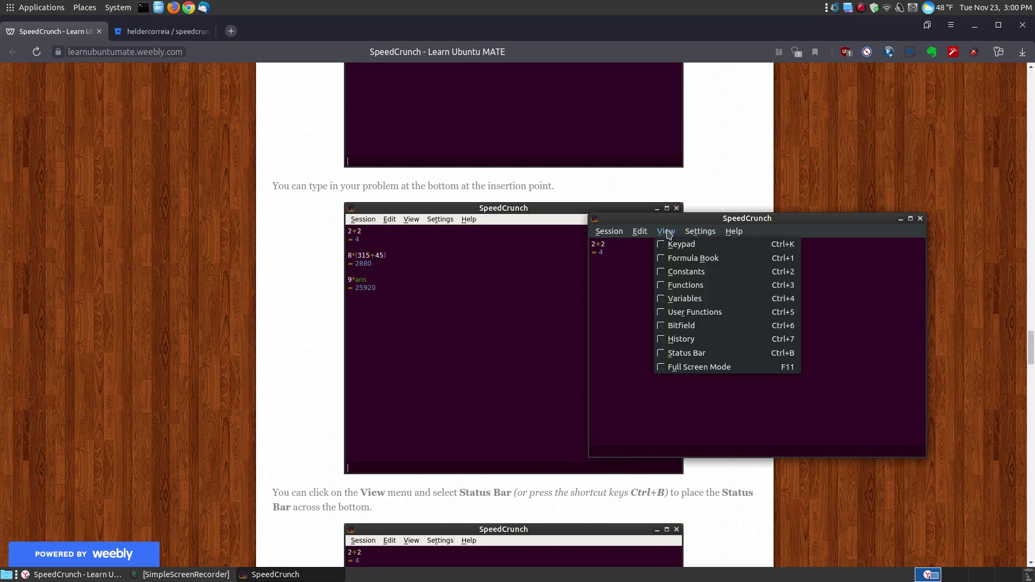
click(668, 247)
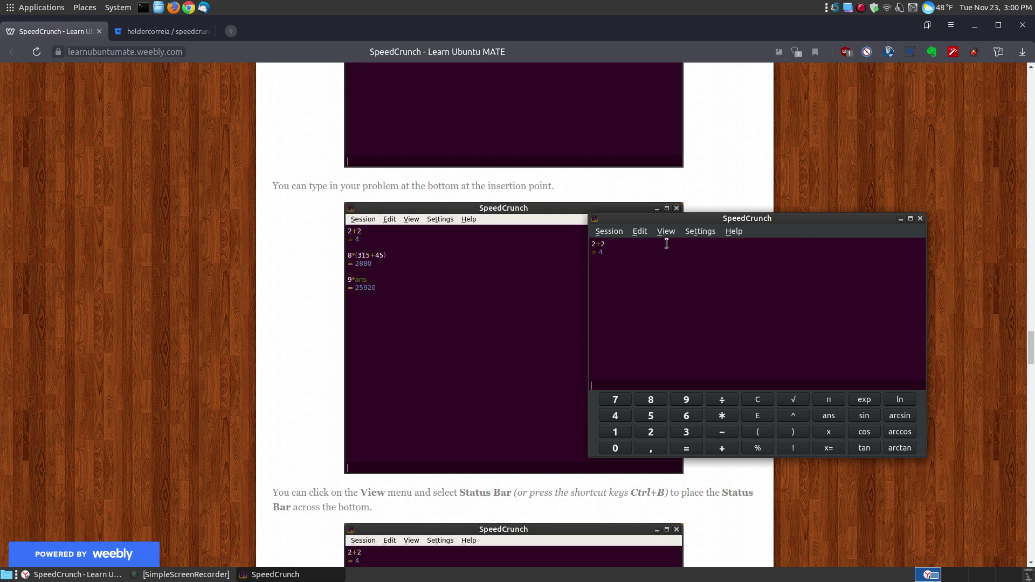
click(662, 233)
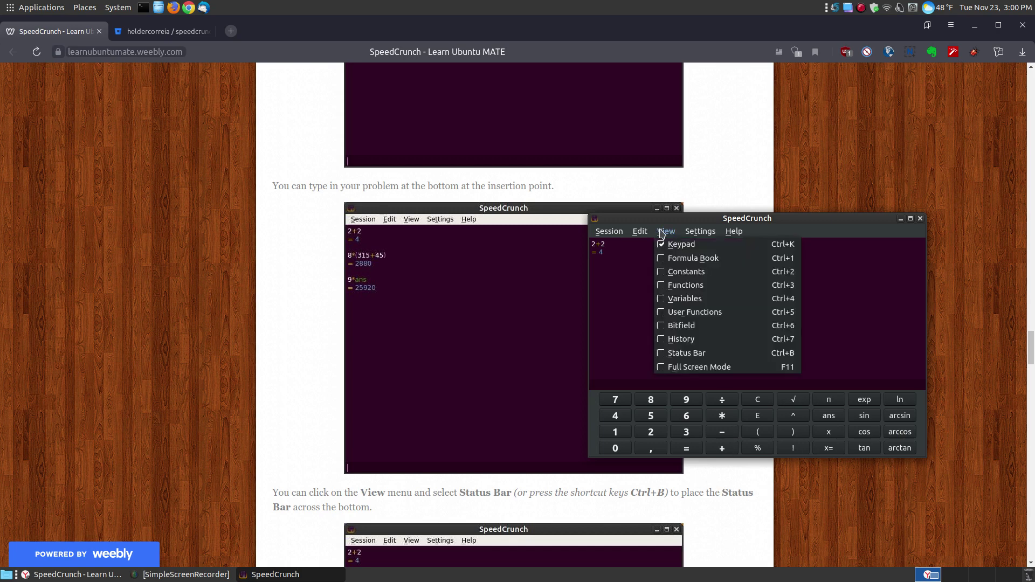
click(657, 353)
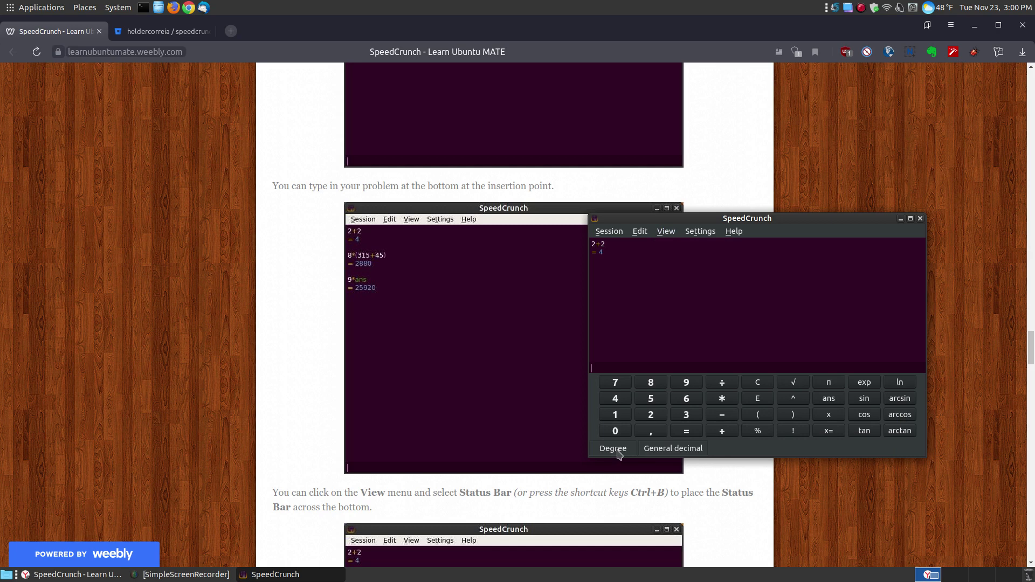
Cycle the status bar's result format to Scientific decimal and back to General decimal
click(658, 450)
click(658, 450)
click(658, 450)
click(658, 450)
click(657, 450)
click(657, 450)
click(658, 450)
Evaluate 8*(315+45) on the keypad, getting 2880
click(654, 384)
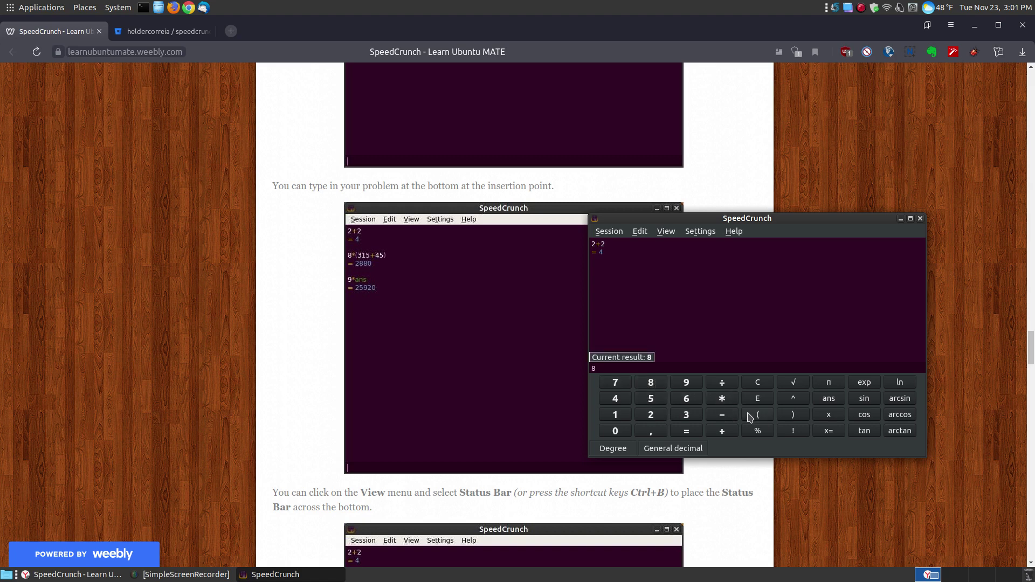
click(729, 400)
click(756, 413)
click(687, 414)
click(617, 418)
click(650, 401)
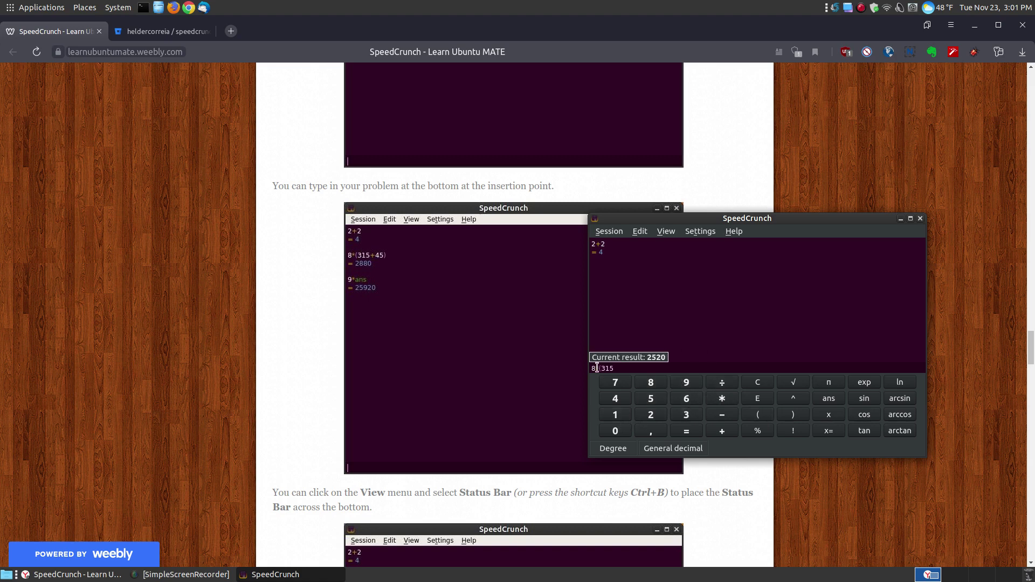
click(722, 431)
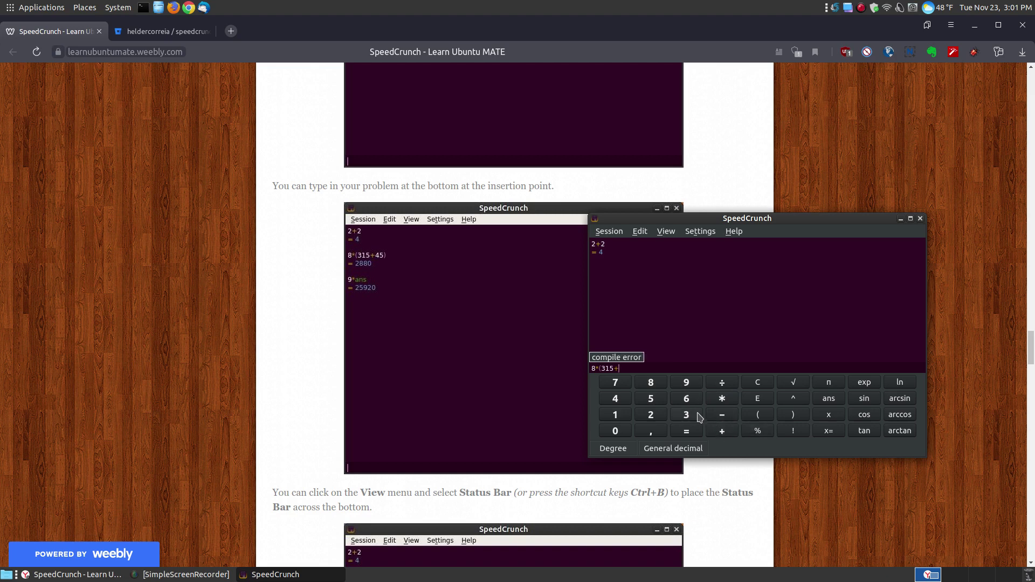
click(625, 404)
click(644, 402)
click(791, 416)
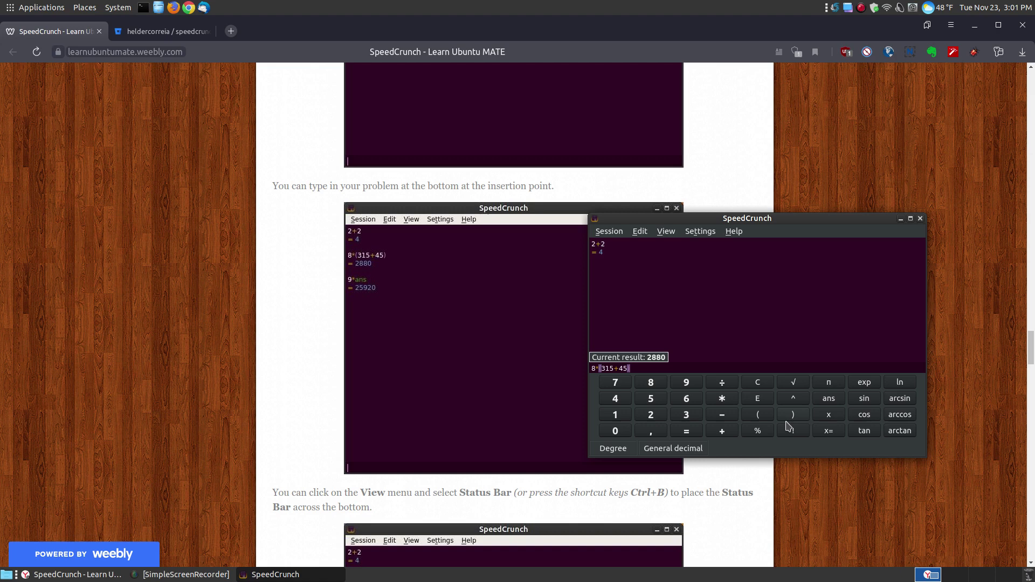
click(694, 434)
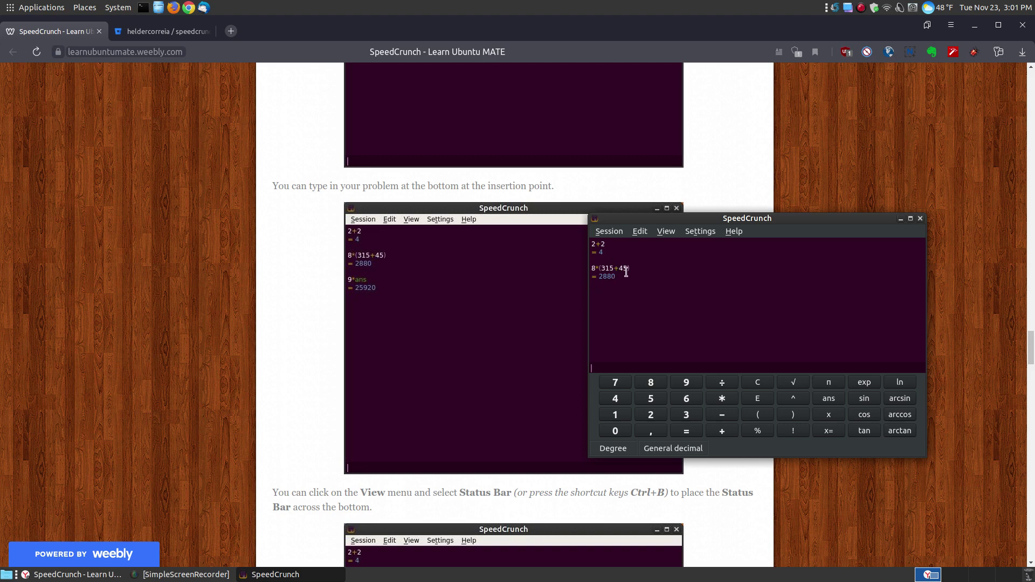
Multiply the previous answer by 9 (9*ans) to get 25920
click(687, 382)
click(721, 398)
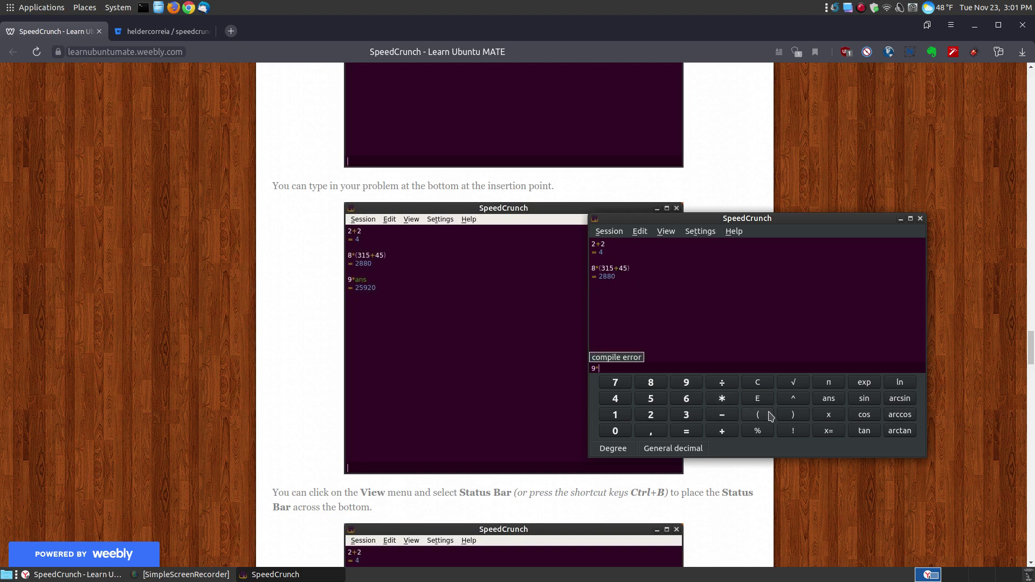
click(827, 398)
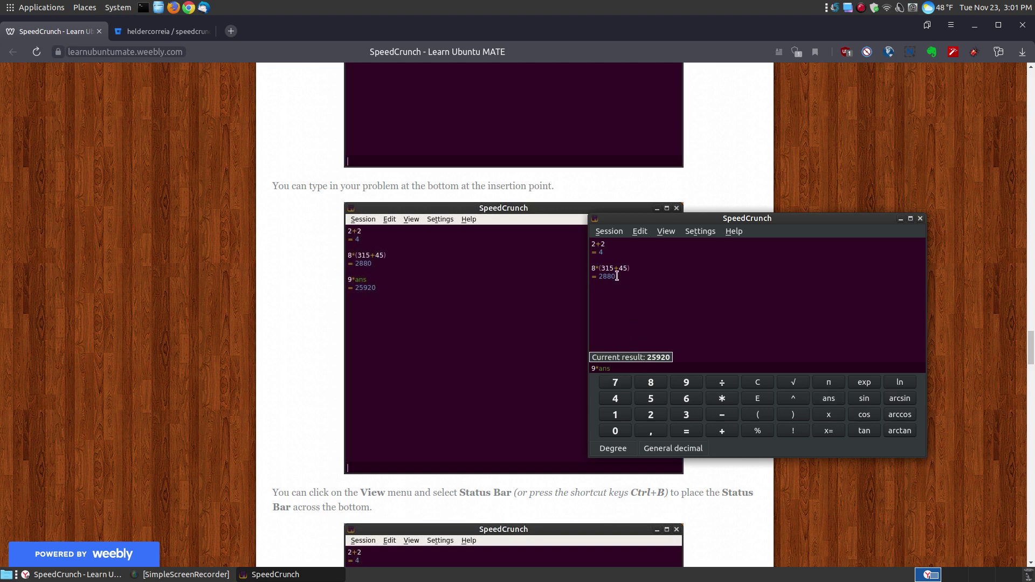
click(689, 432)
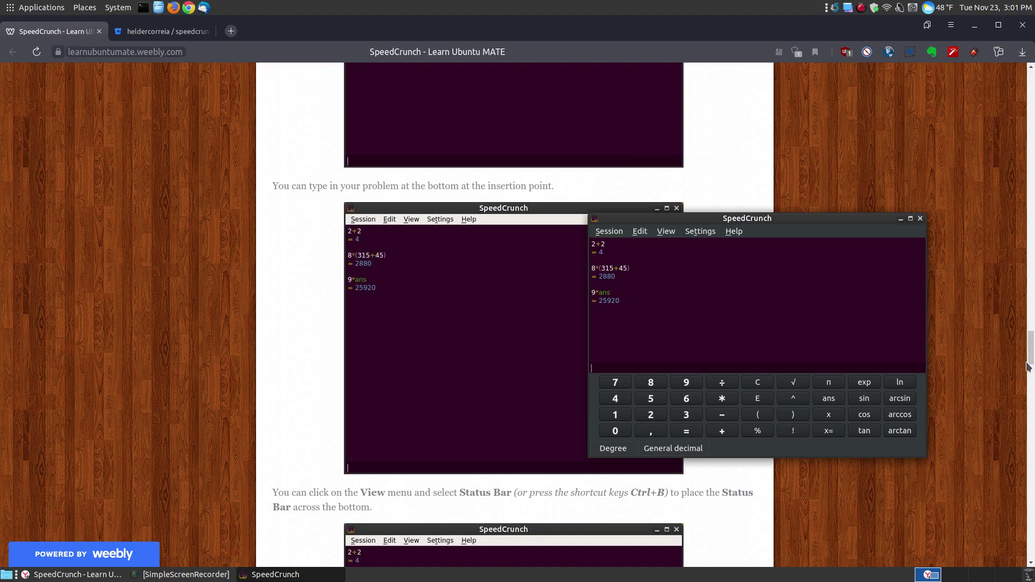
drag(1028, 367, 1027, 418)
Hide the browser and apply the Tomorrow Night scheme via Settings > Display > Color Scheme
mouse_move(297, 580)
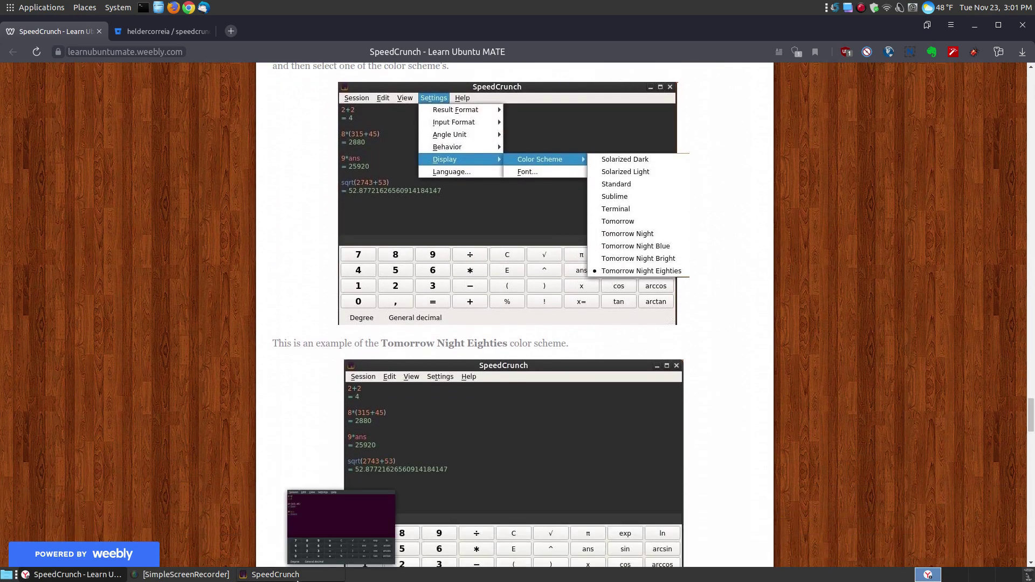
click(975, 25)
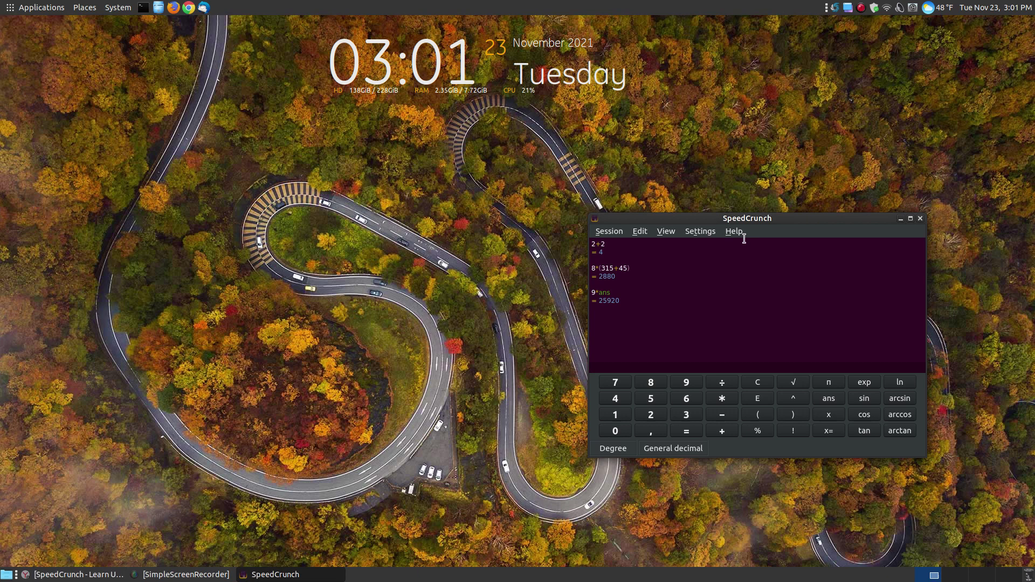
drag(821, 219, 549, 142)
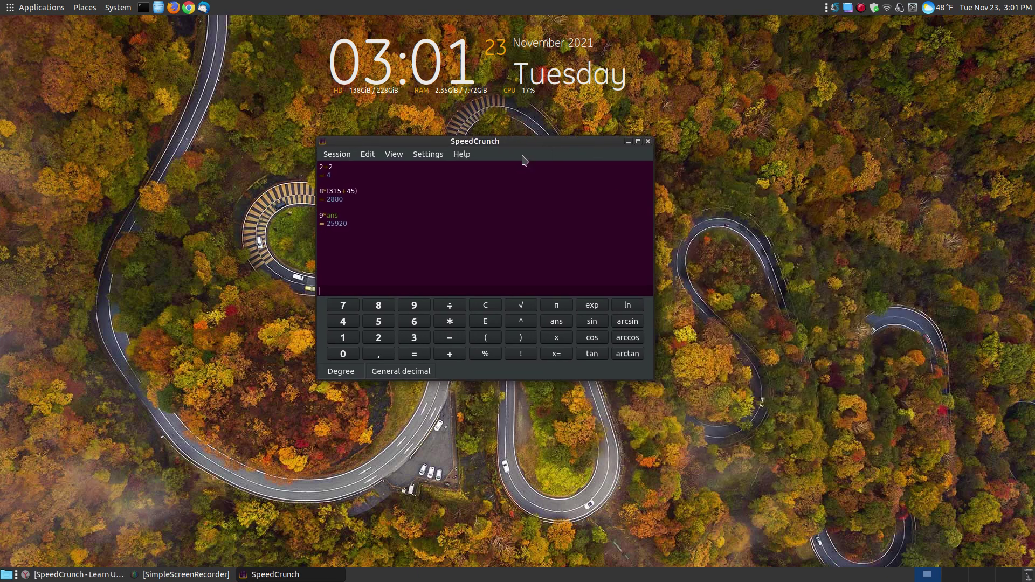
click(437, 156)
mouse_move(463, 210)
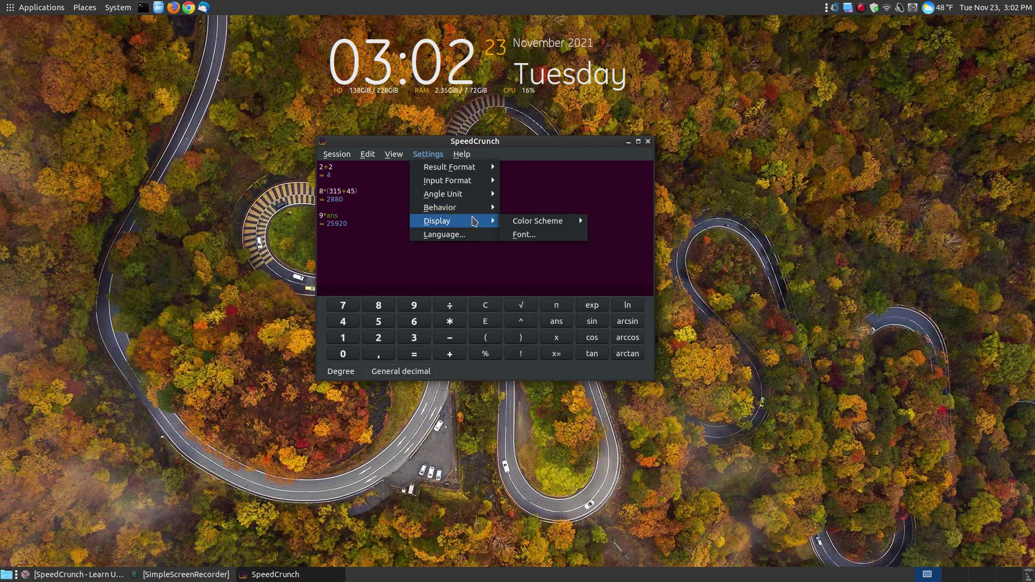
mouse_move(527, 226)
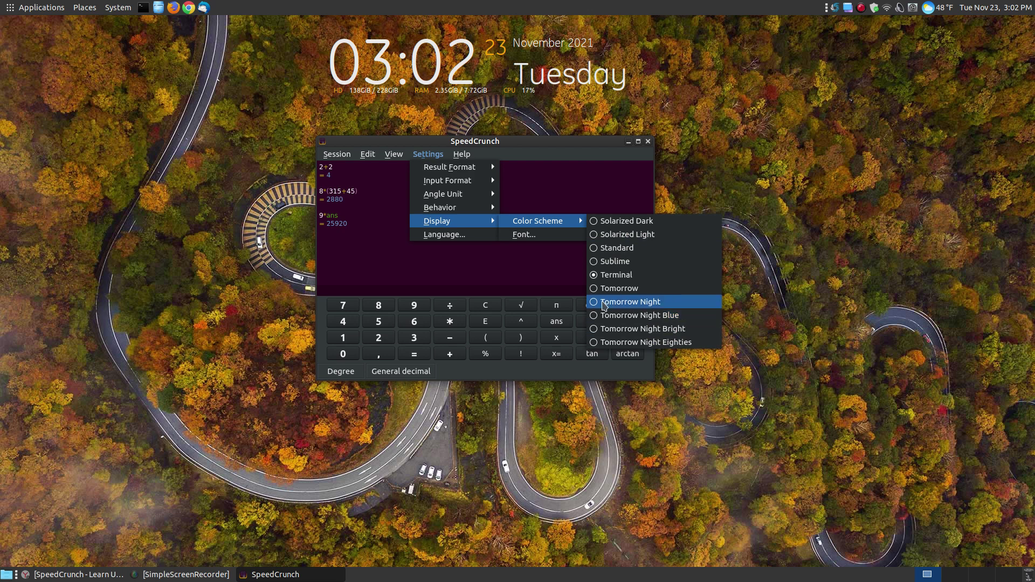
click(604, 303)
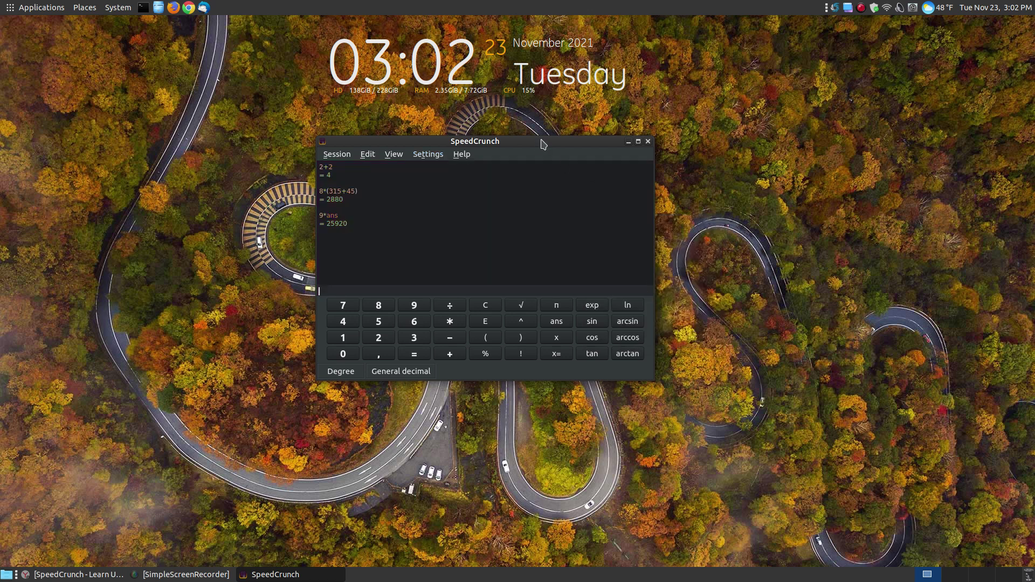
drag(542, 143, 597, 104)
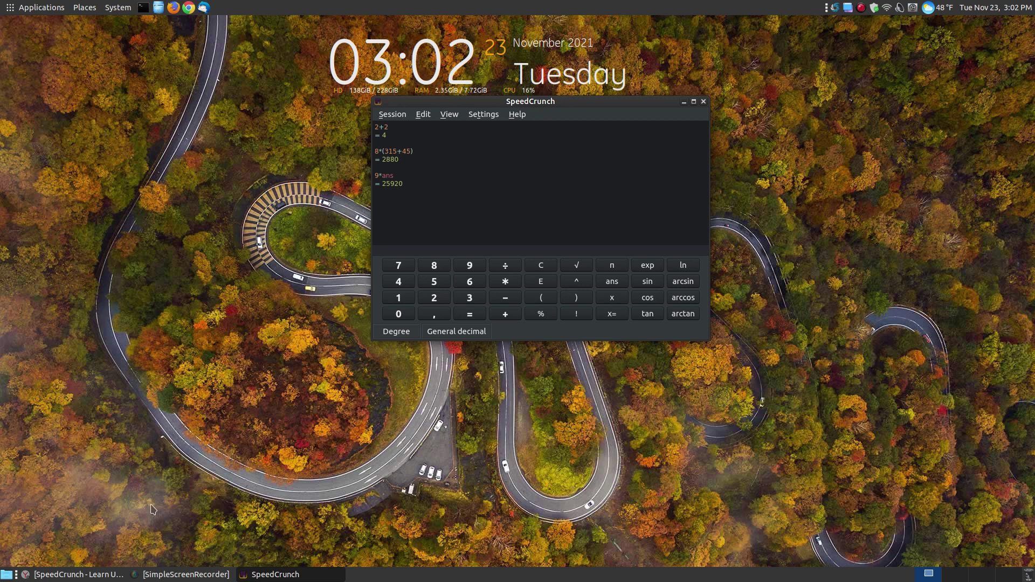
click(140, 541)
Scroll the tutorial past the colour-scheme examples to the preset functions and variable-storage (x = 6, y = 8) section
scroll(746, 277, down, 4)
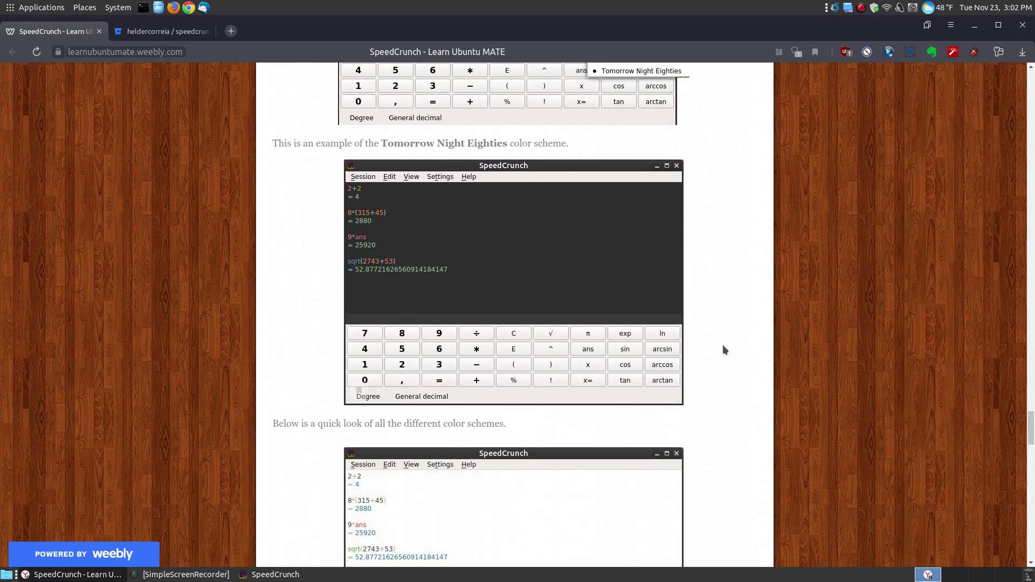
scroll(723, 345, down, 2)
scroll(580, 261, up, 4)
scroll(539, 221, up, 4)
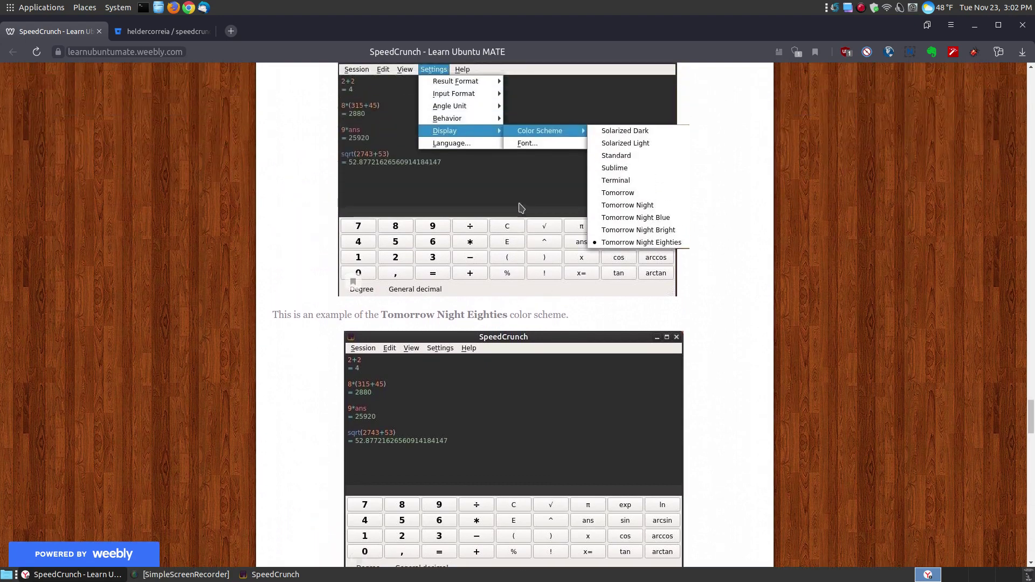
scroll(474, 292, down, 4)
scroll(690, 323, down, 10)
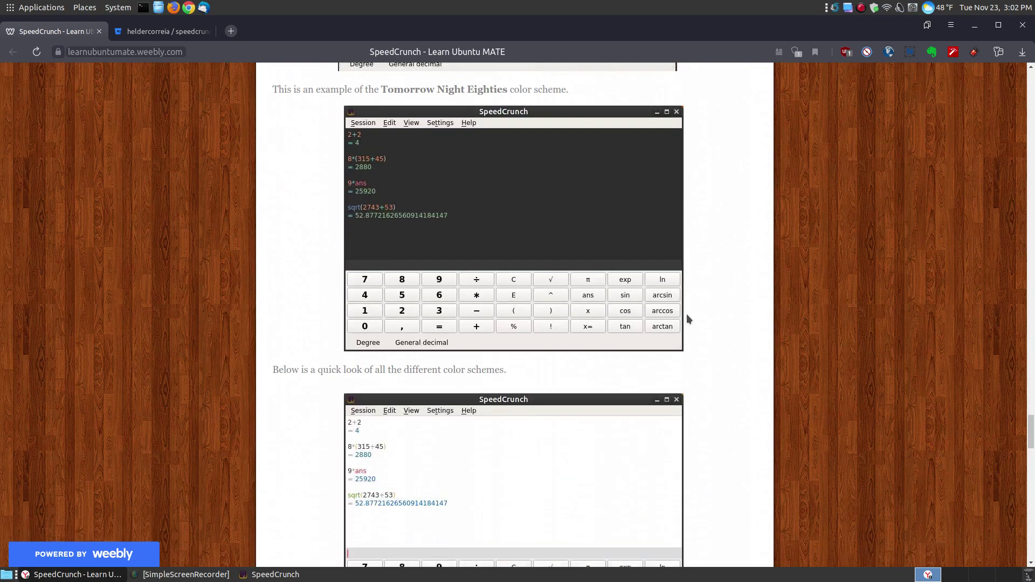
scroll(685, 319, up, 1)
scroll(686, 321, up, 1)
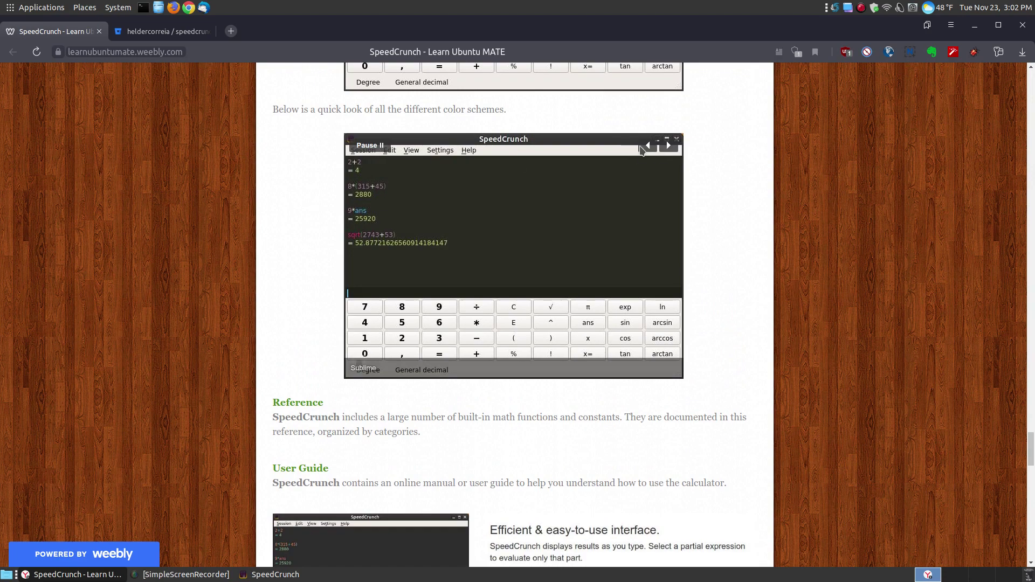
scroll(835, 289, up, 1)
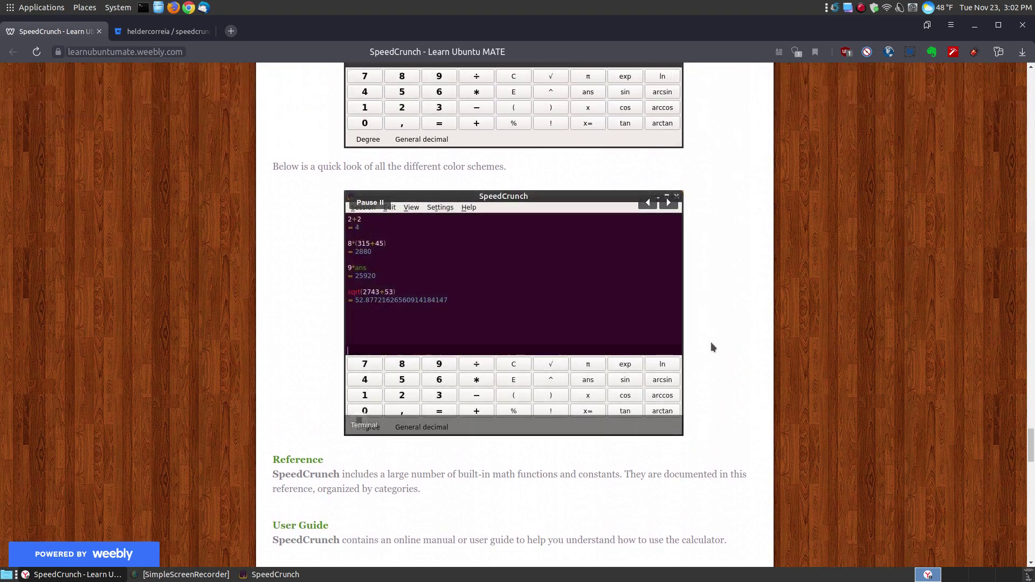
scroll(769, 330, down, 5)
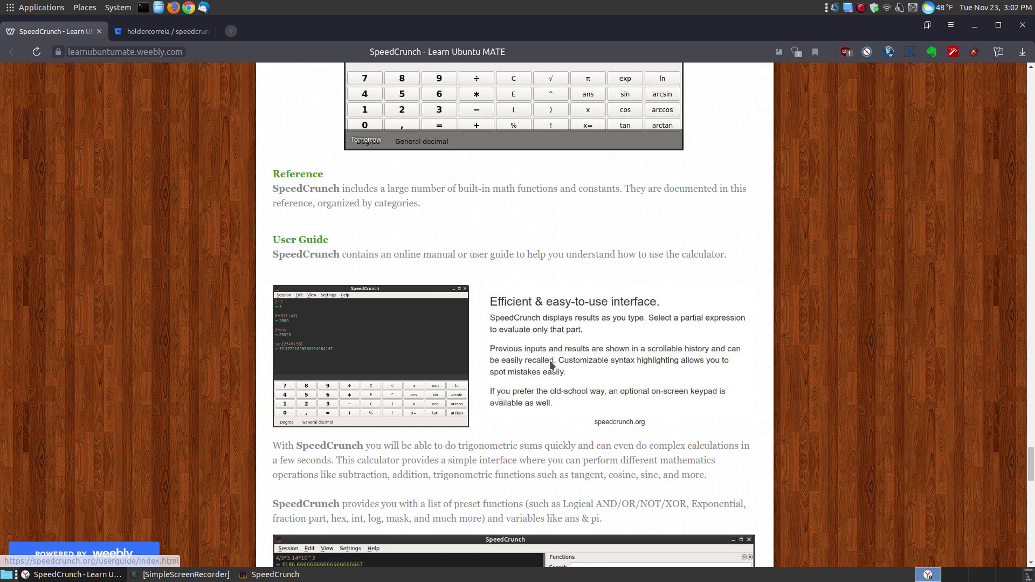
scroll(845, 245, down, 5)
scroll(846, 245, down, 1)
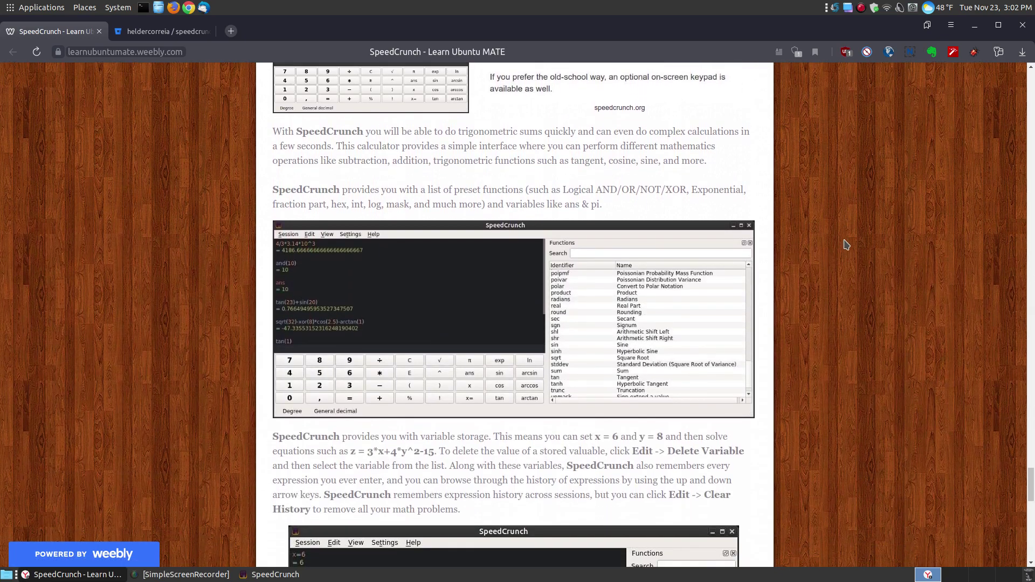
scroll(848, 243, down, 1)
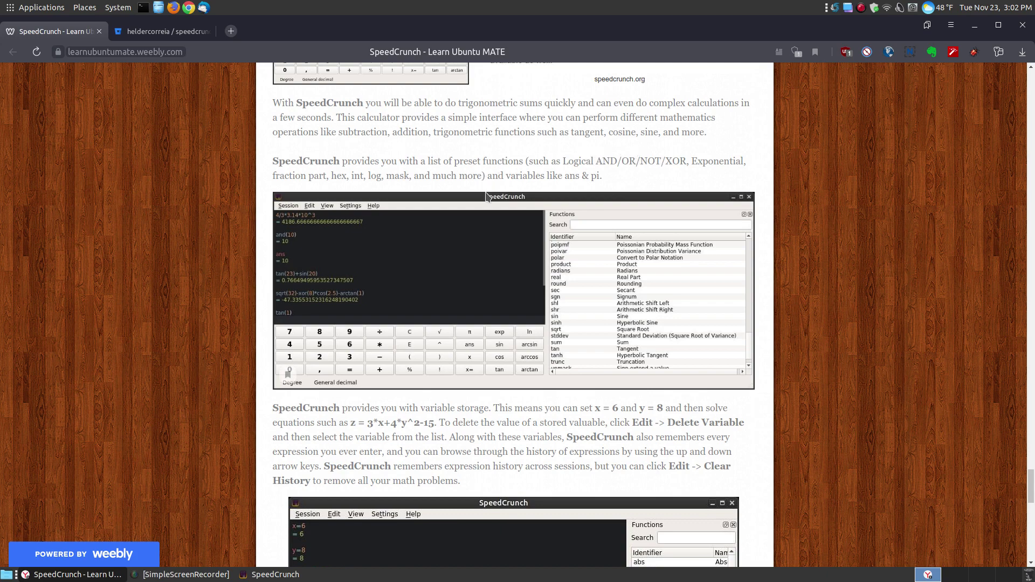
scroll(571, 250, up, 3)
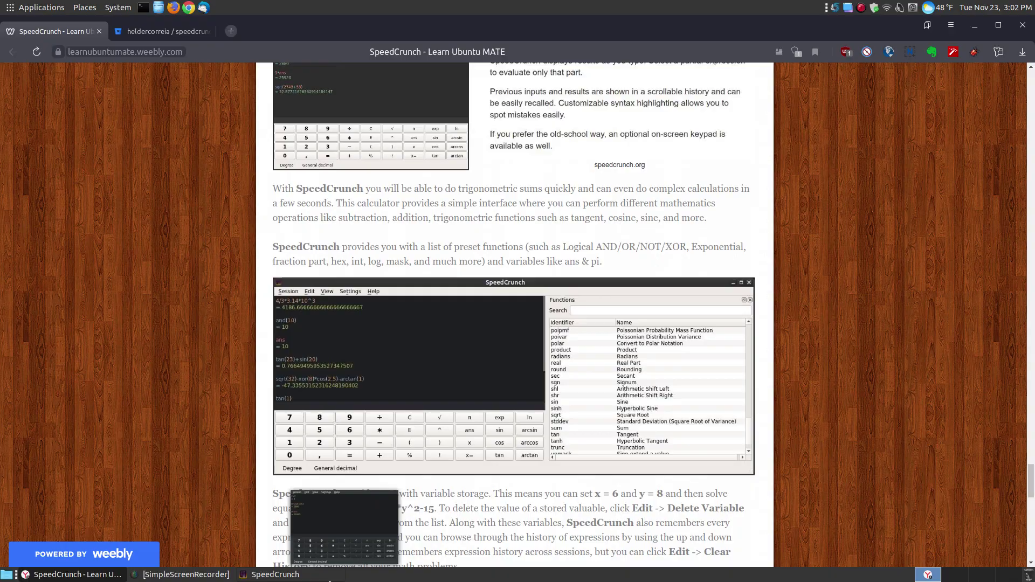
Set the calculator's decimal separator to dot in Settings
click(275, 574)
click(970, 25)
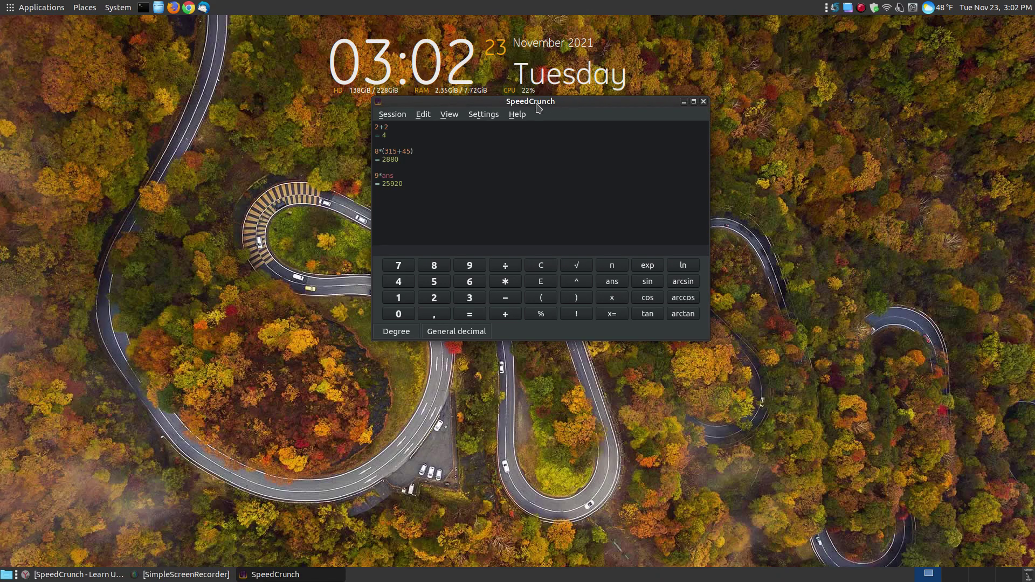
click(482, 116)
mouse_move(500, 132)
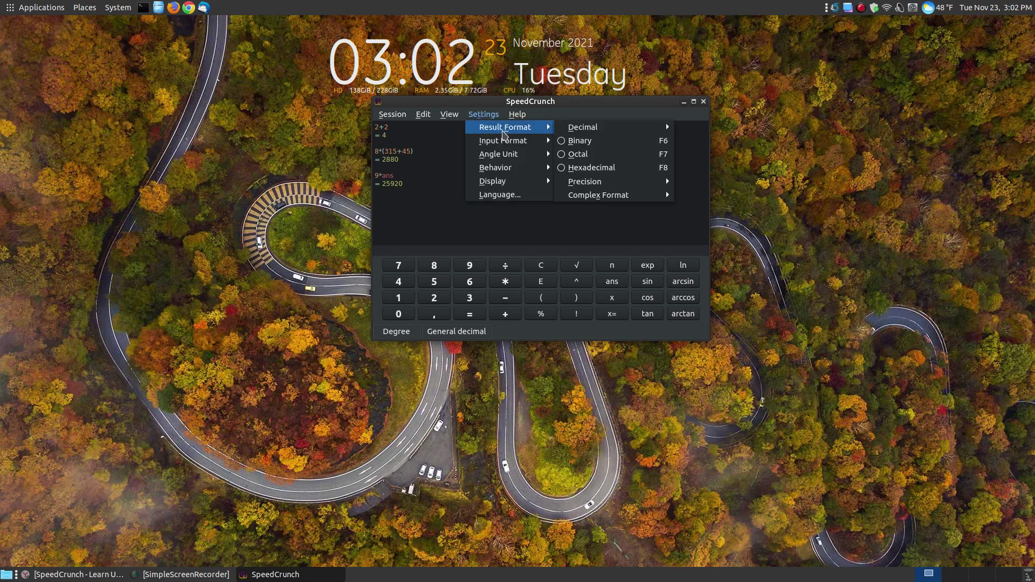
mouse_move(572, 130)
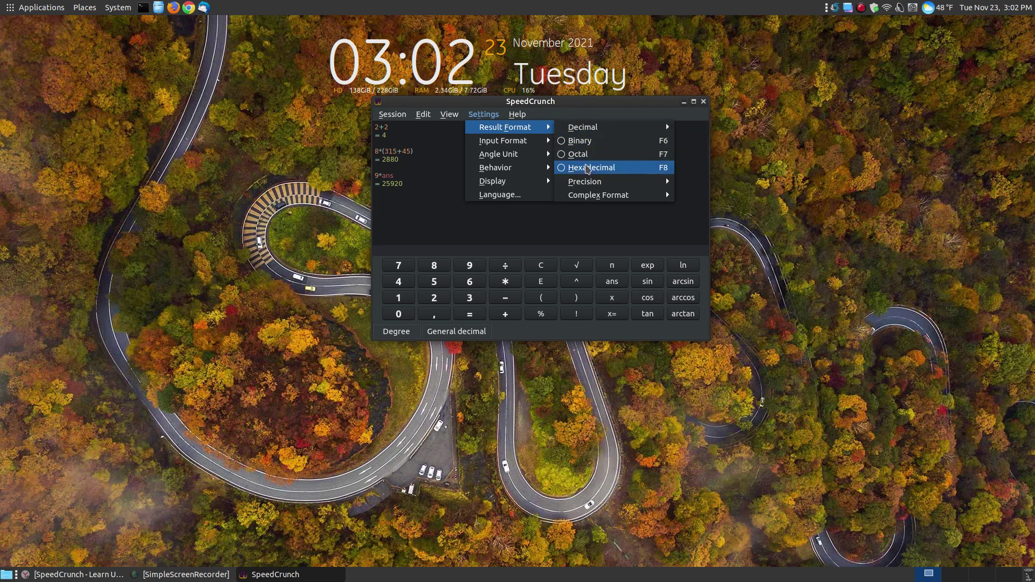
mouse_move(595, 183)
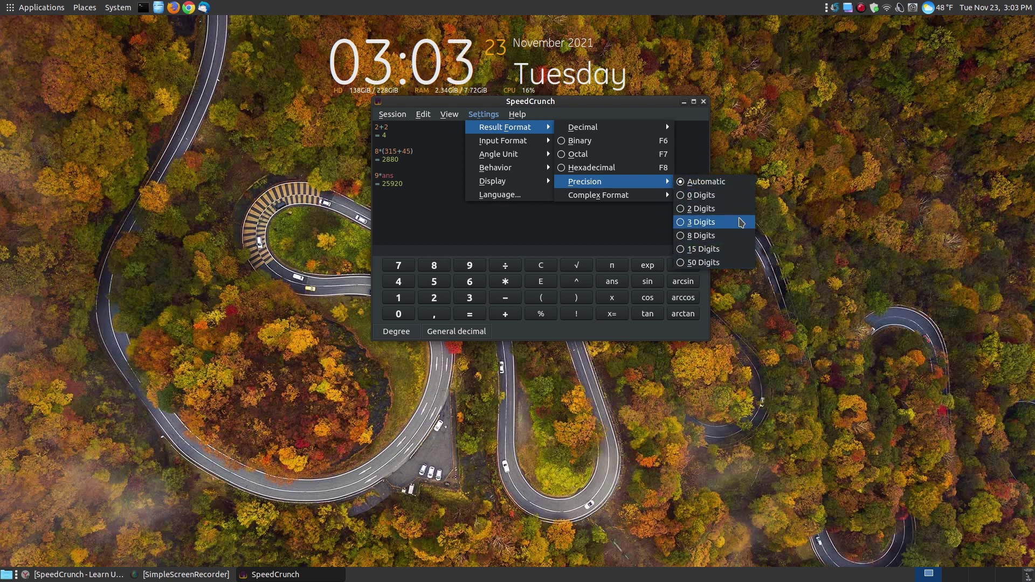
mouse_move(601, 200)
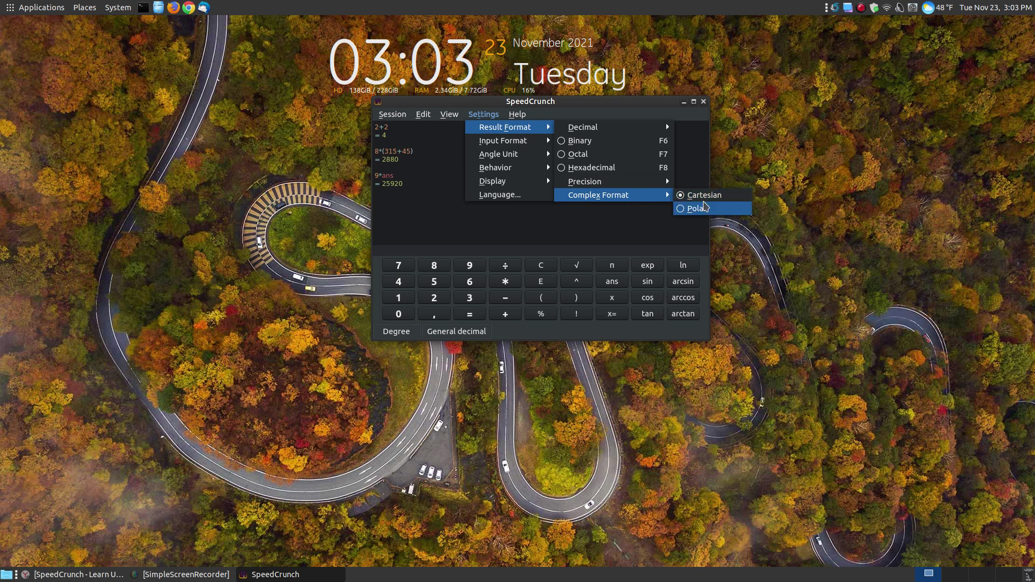
mouse_move(525, 142)
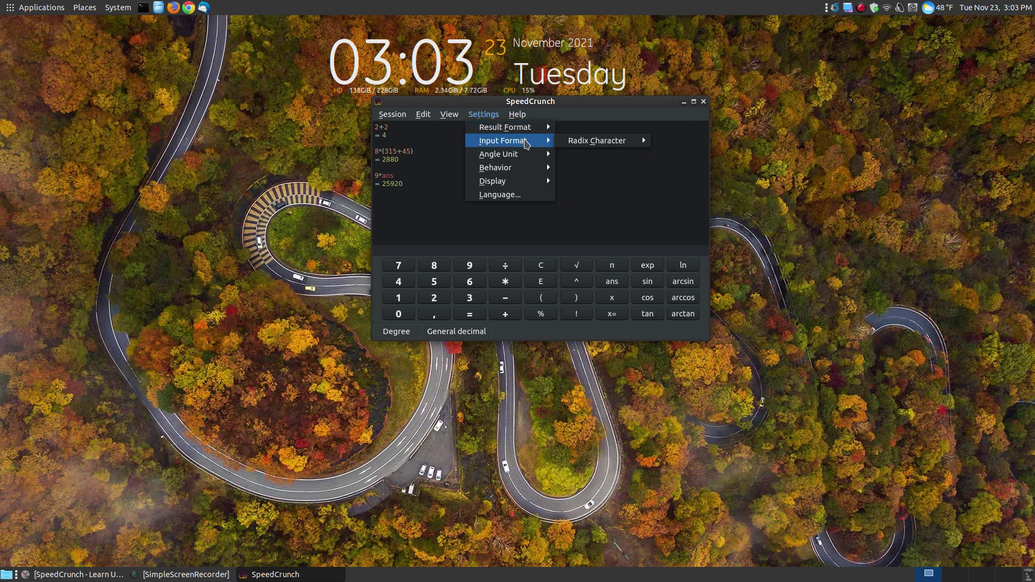
mouse_move(586, 142)
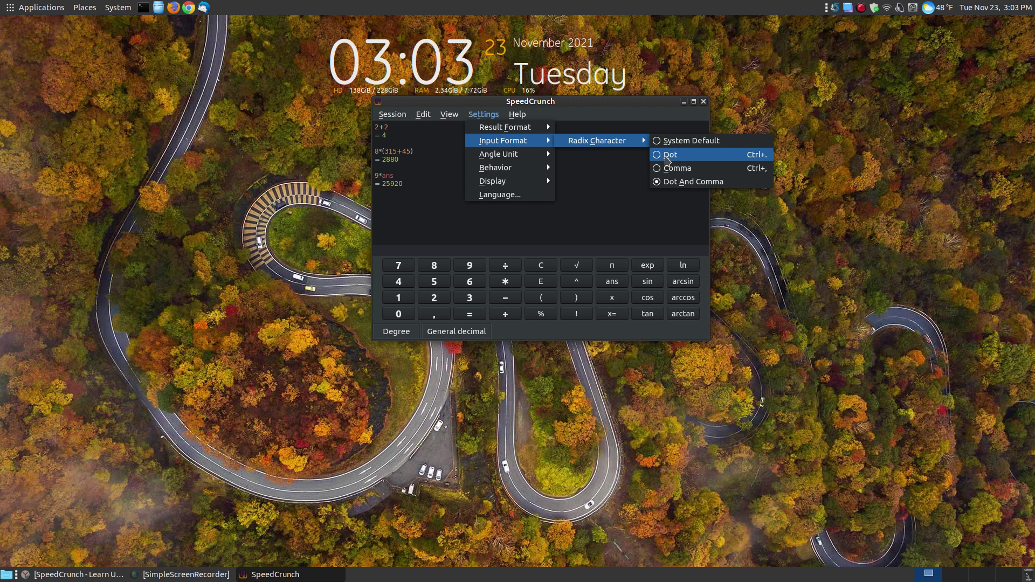
click(667, 156)
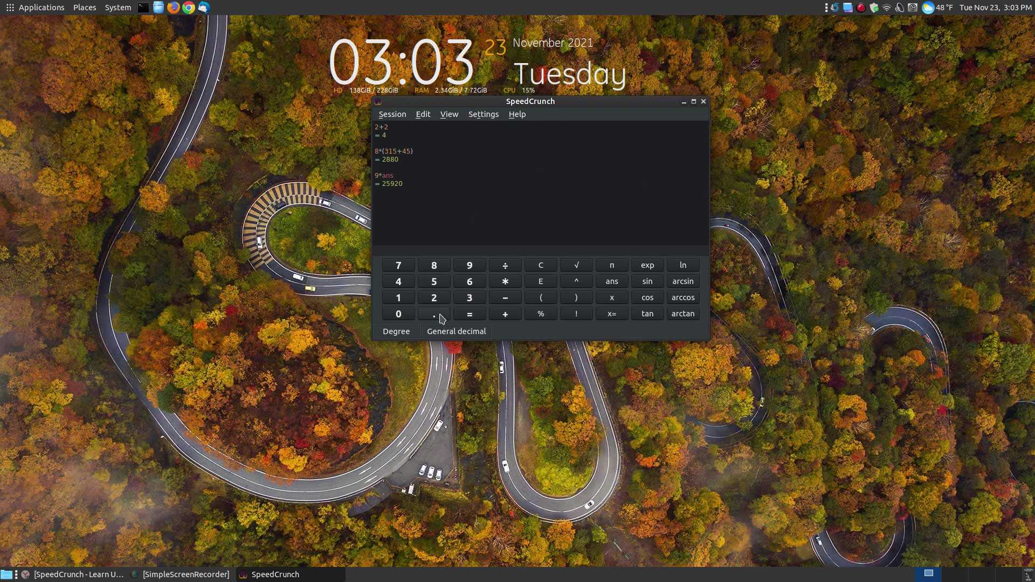
Enter 12.21+6.58 on the keypad and evaluate it to 18.79
click(405, 297)
click(425, 298)
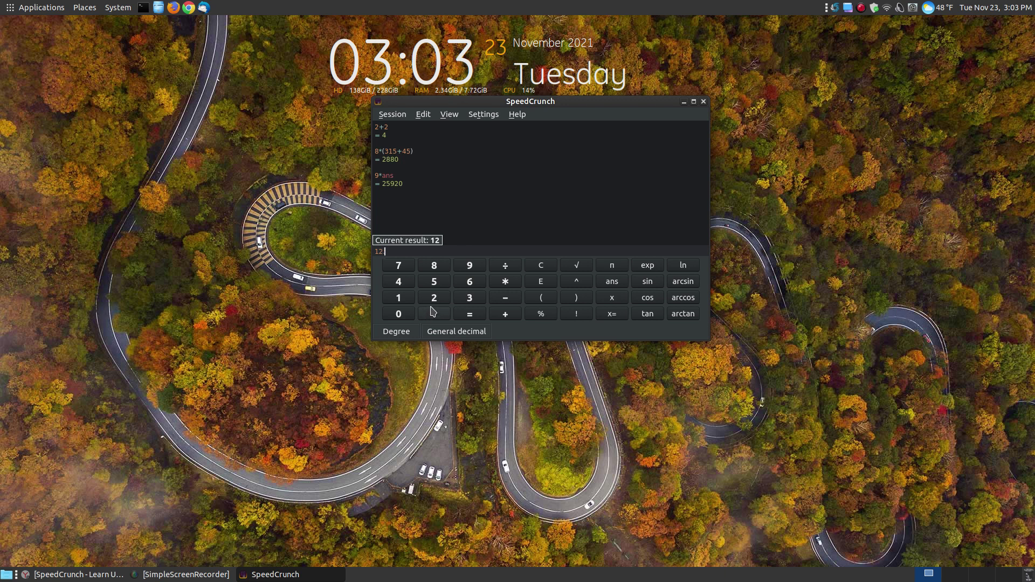
click(434, 314)
click(434, 297)
click(398, 297)
click(510, 321)
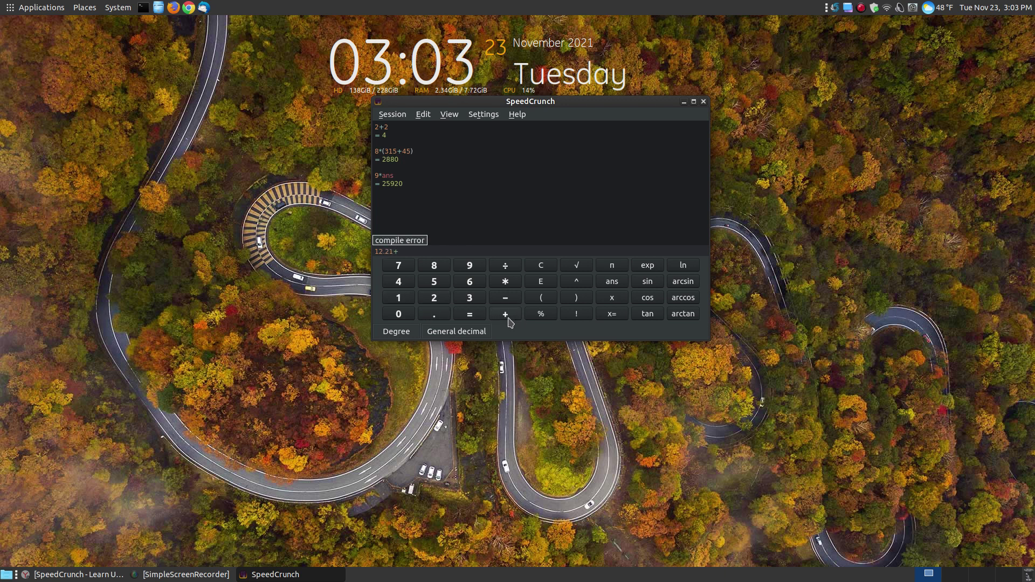
click(470, 283)
click(434, 315)
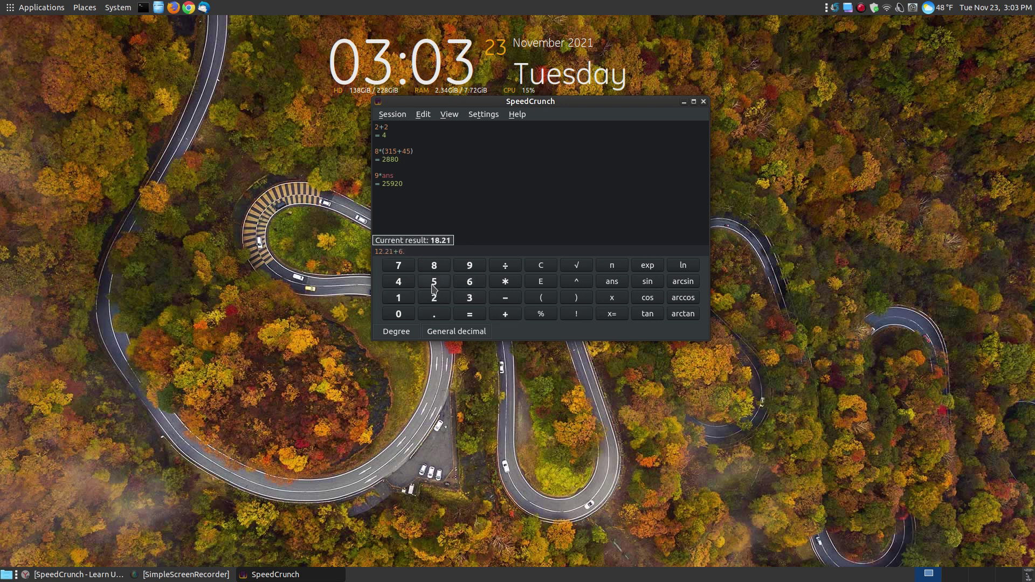
click(434, 286)
click(434, 268)
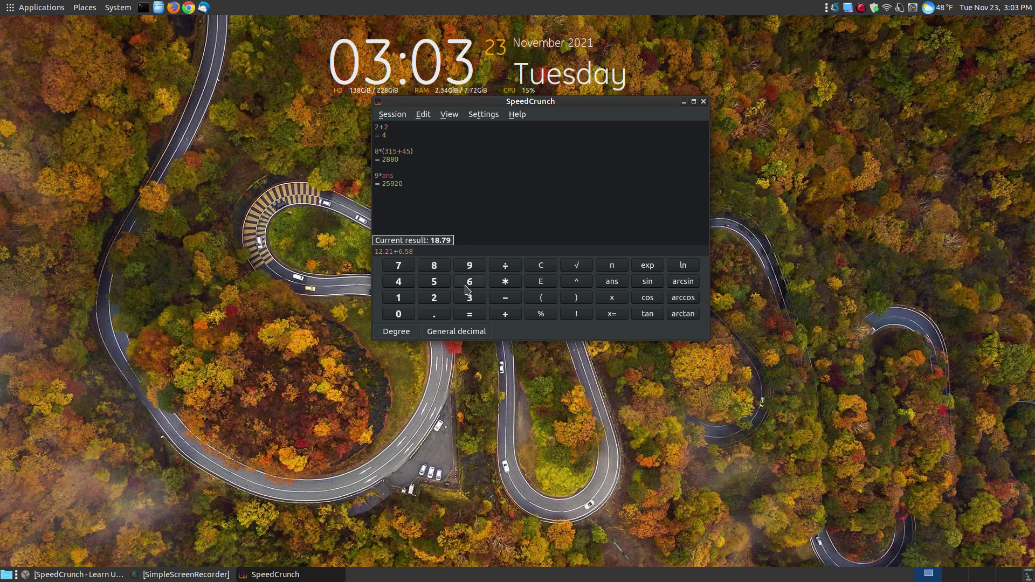
click(467, 318)
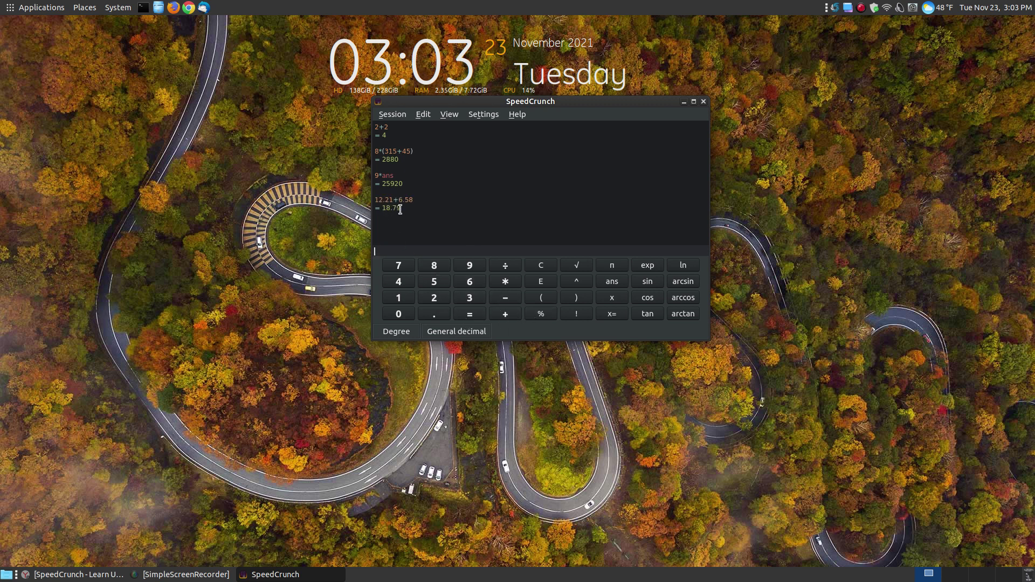
Show the Formula Book side panel and widen the calculator window to fit it
click(449, 115)
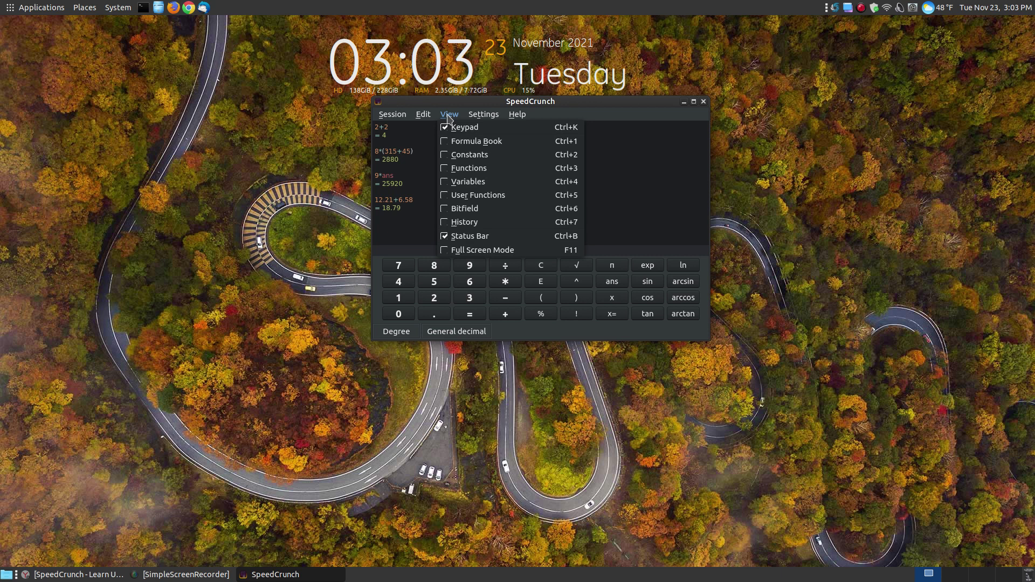
mouse_move(486, 116)
mouse_move(522, 173)
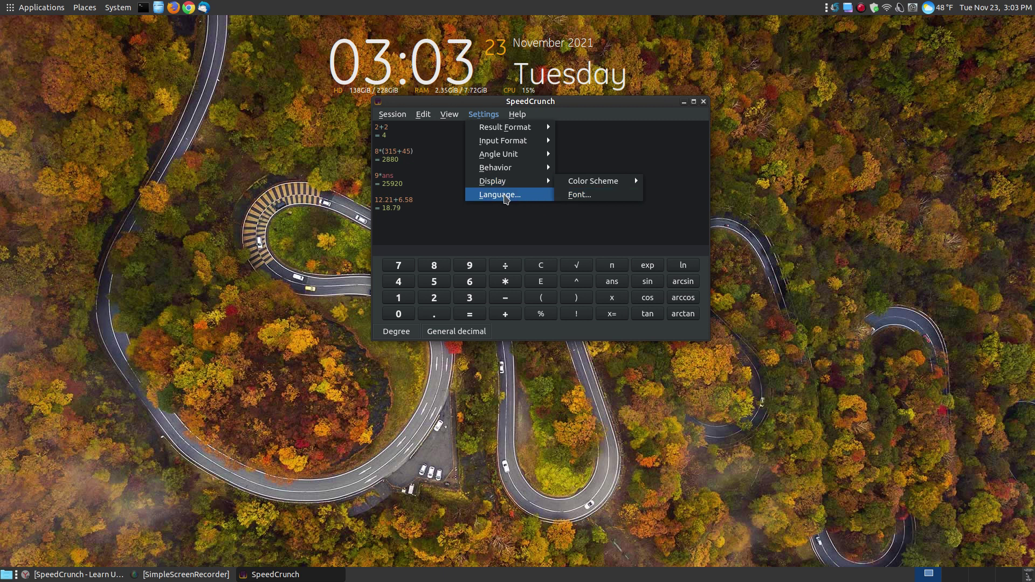
mouse_move(449, 116)
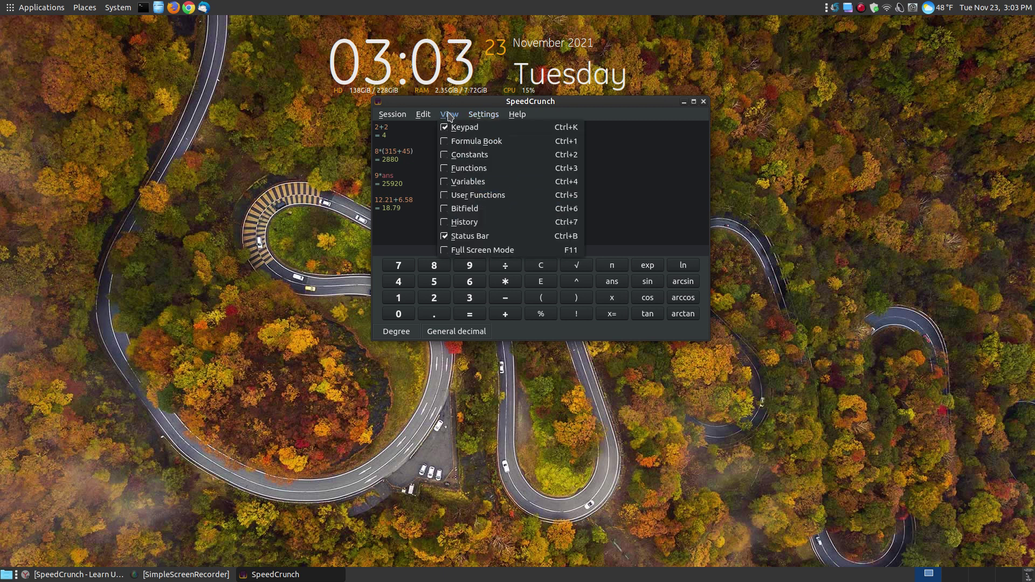
click(476, 143)
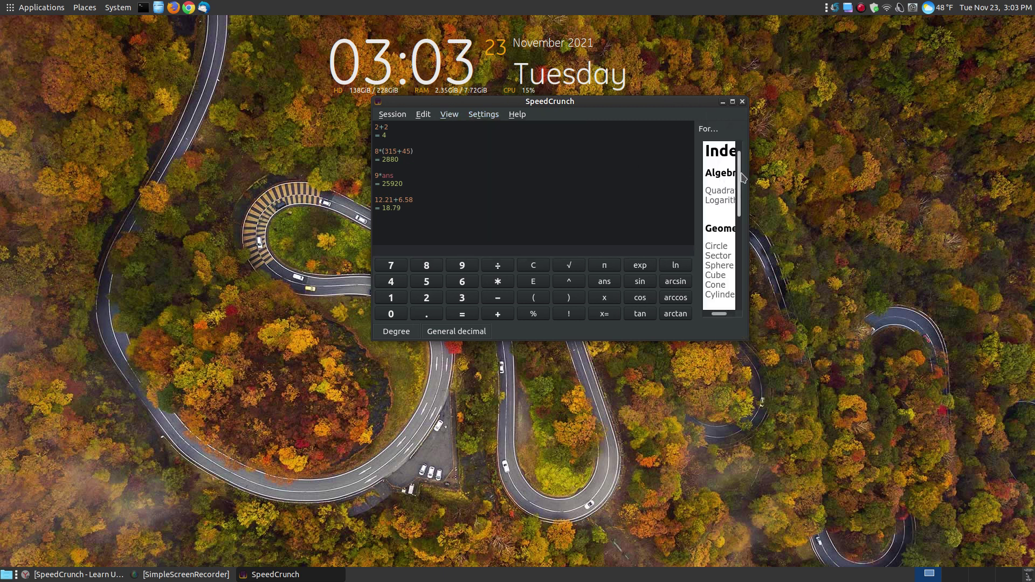
drag(746, 185, 648, 186)
Browse the Formula Book's Circle formulas page, then scroll through its index
scroll(754, 183, down, 5)
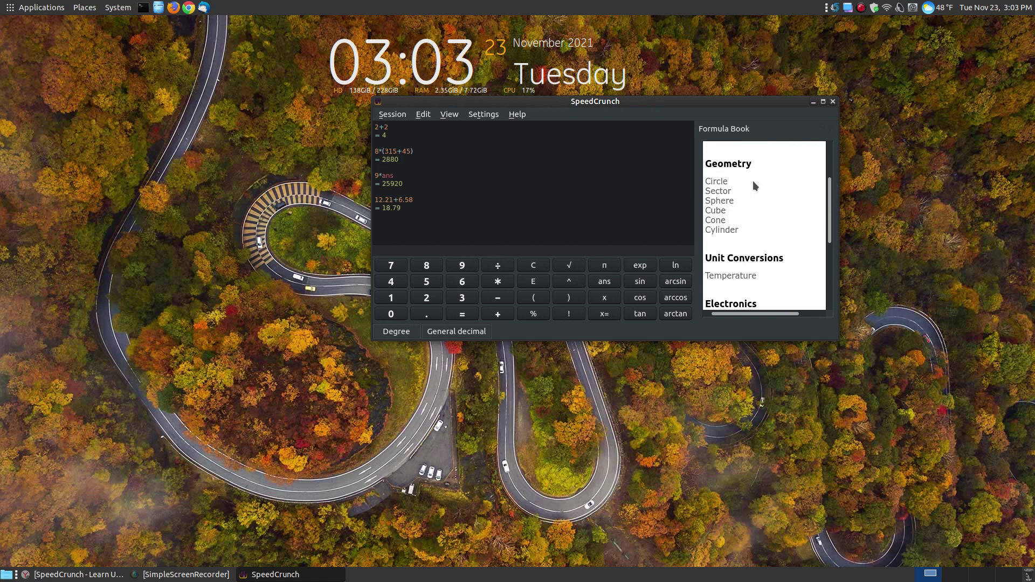
scroll(754, 183, up, 5)
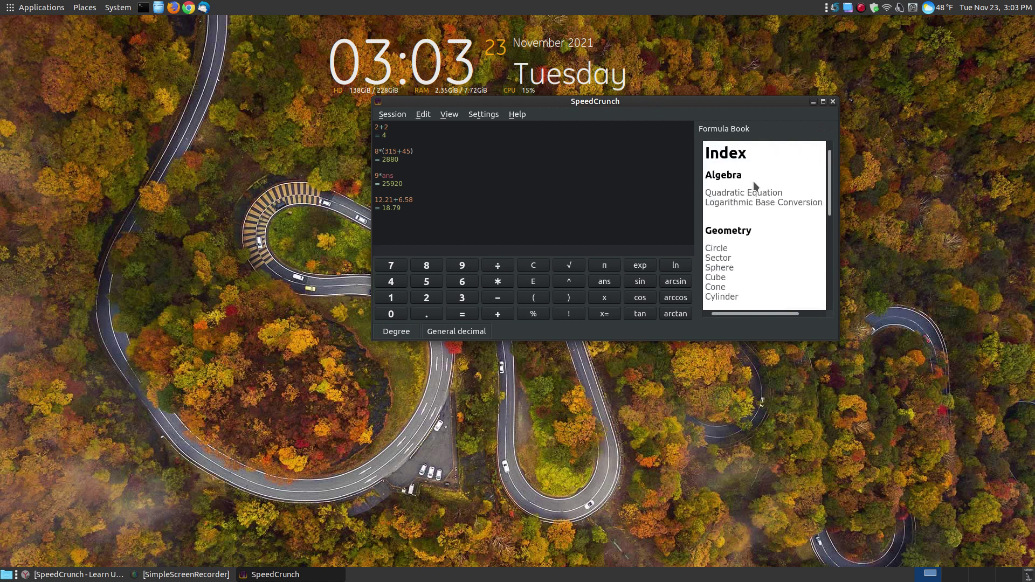
scroll(753, 184, down, 2)
click(719, 185)
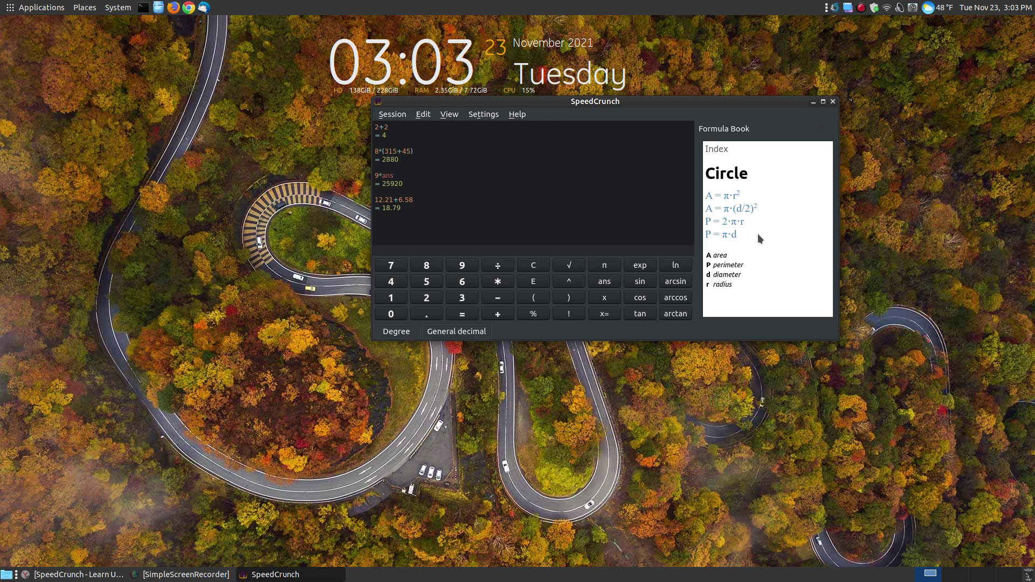
click(719, 150)
scroll(748, 219, down, 3)
scroll(747, 218, down, 4)
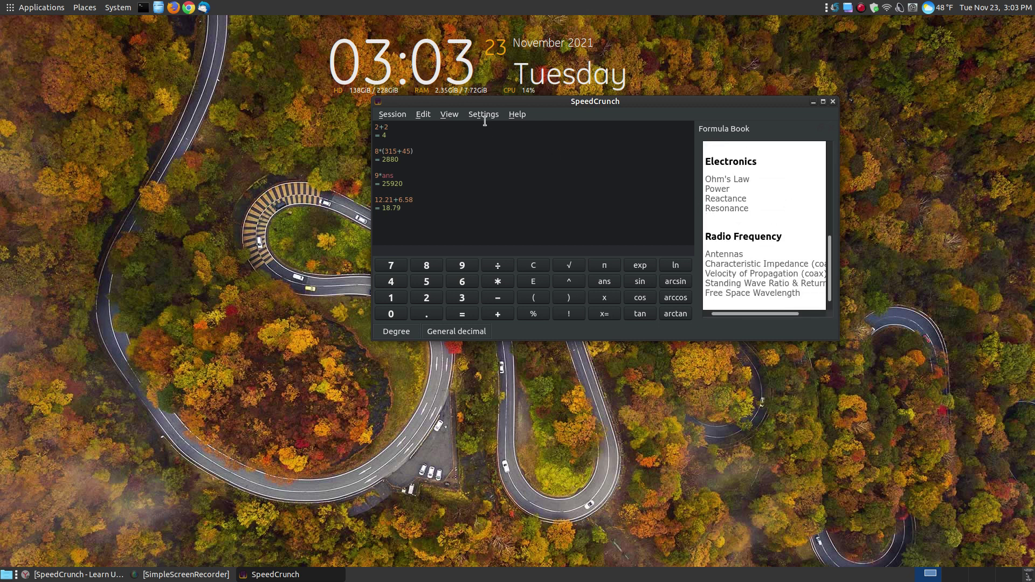
click(459, 116)
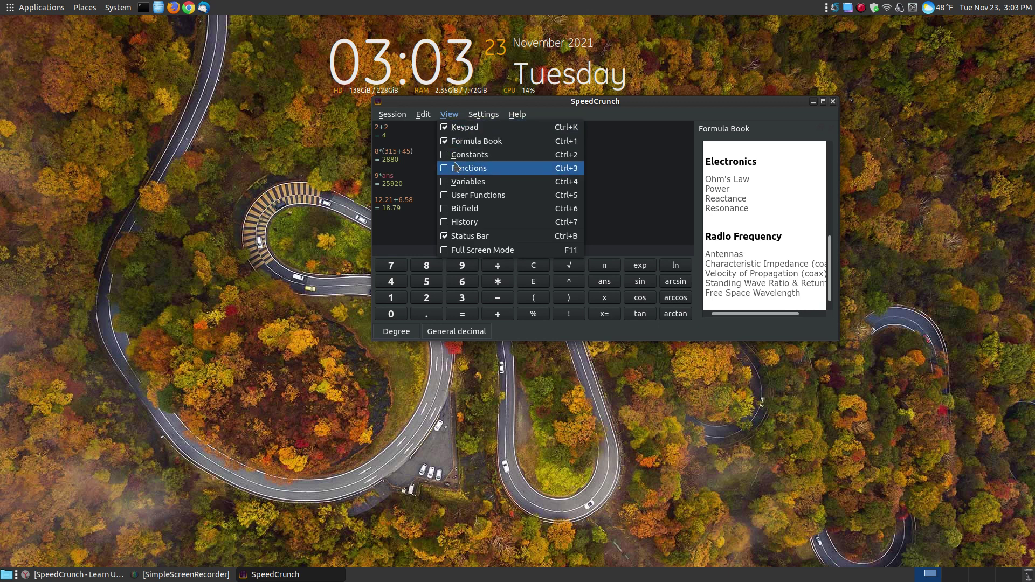
Hide the Formula Book and scroll through the Constants side panel
click(447, 141)
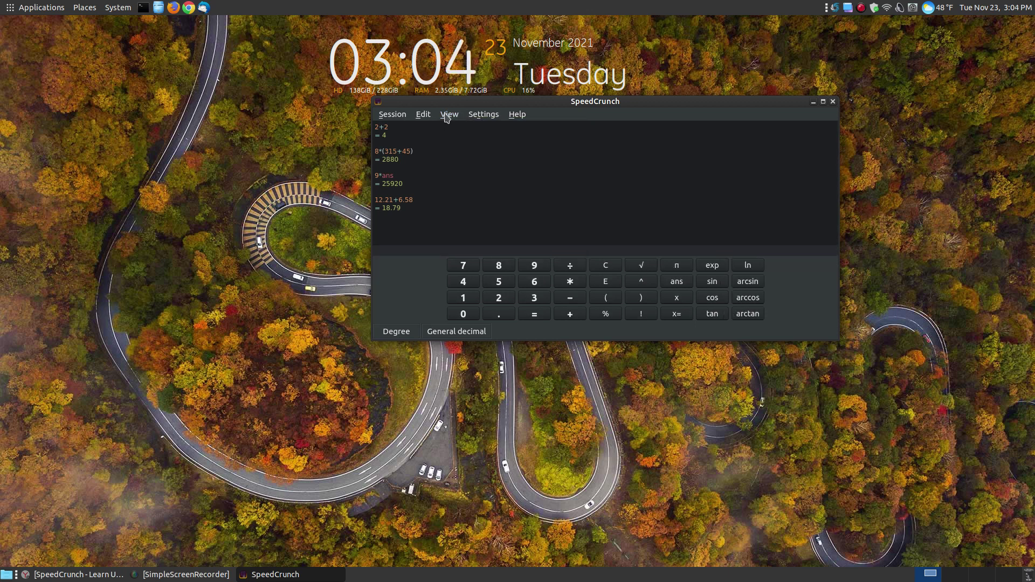
click(448, 116)
click(448, 154)
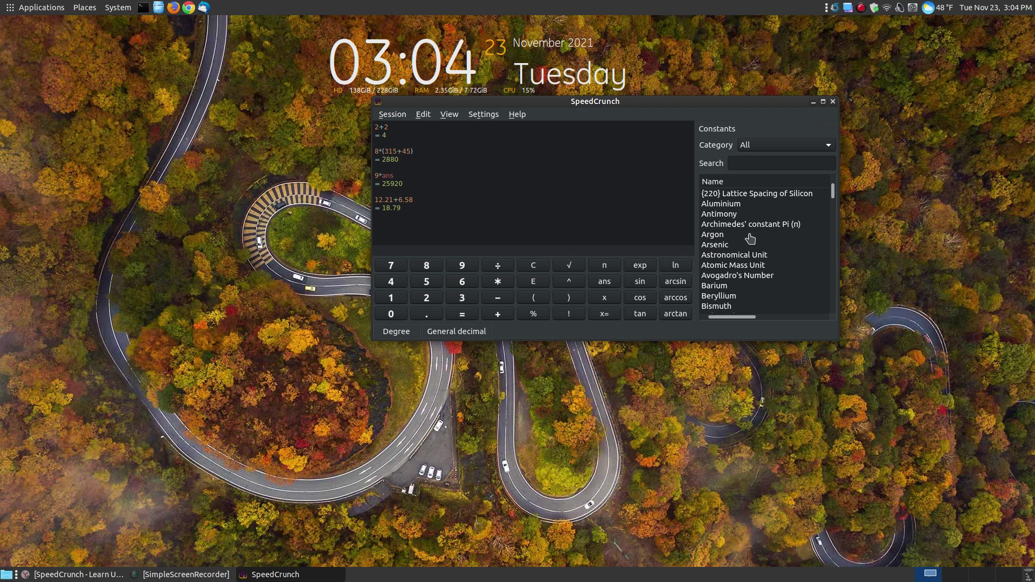
scroll(752, 213, down, 5)
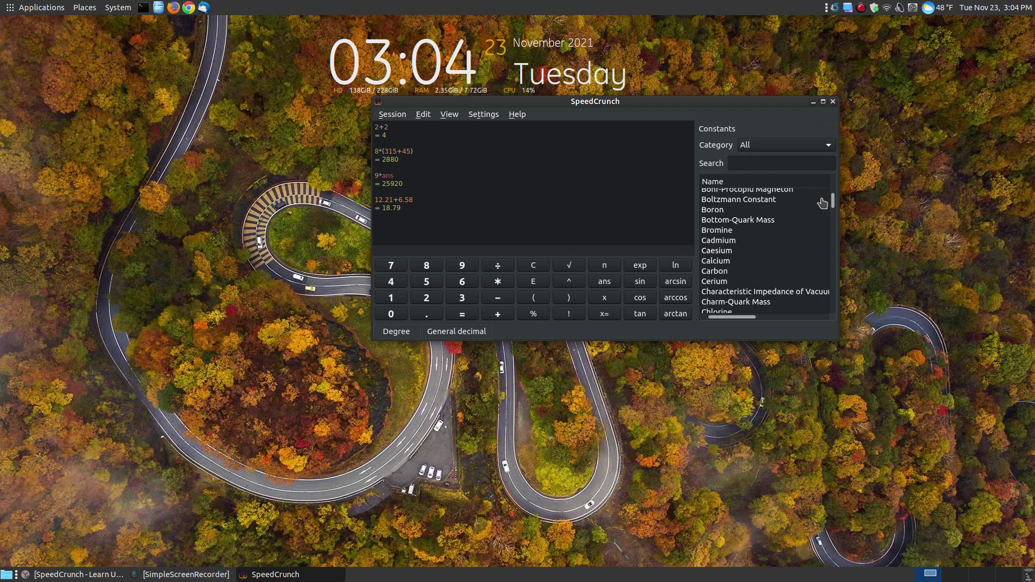
mouse_move(833, 204)
mouse_down()
mouse_move(829, 313)
mouse_move(830, 193)
mouse_up()
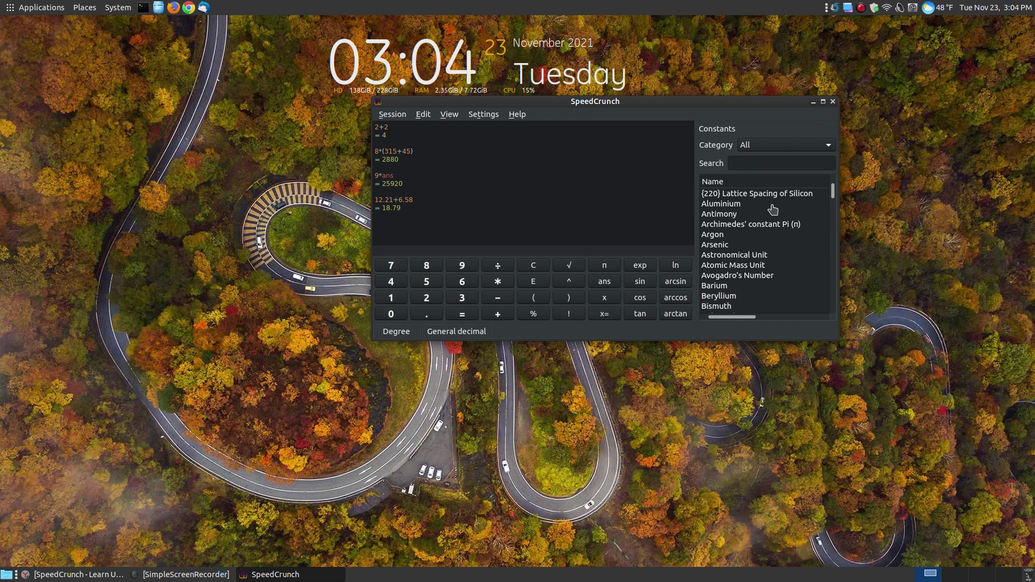
Hide the Constants panel and scroll through the Functions side panel
click(448, 115)
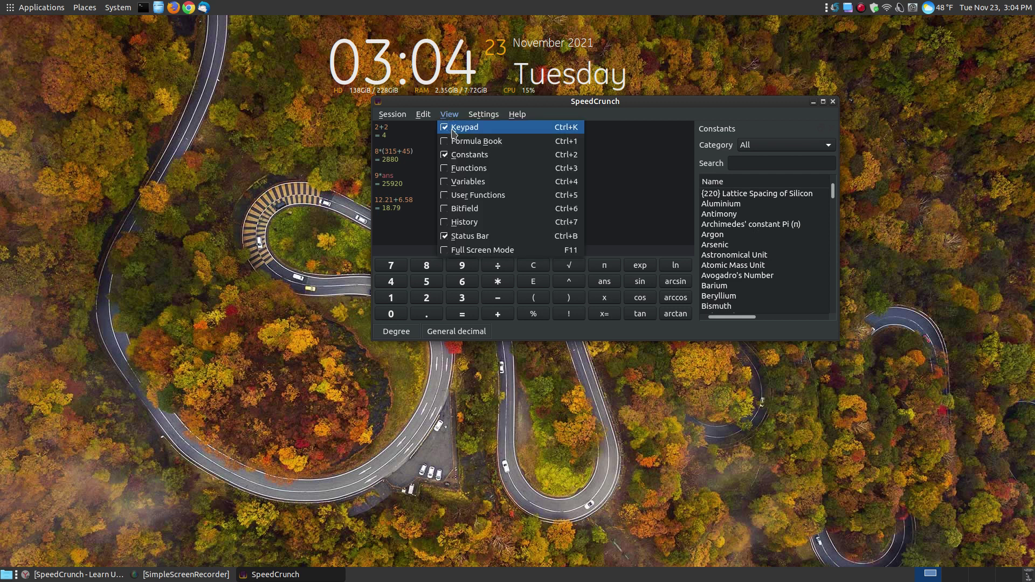
click(469, 154)
click(450, 114)
click(468, 167)
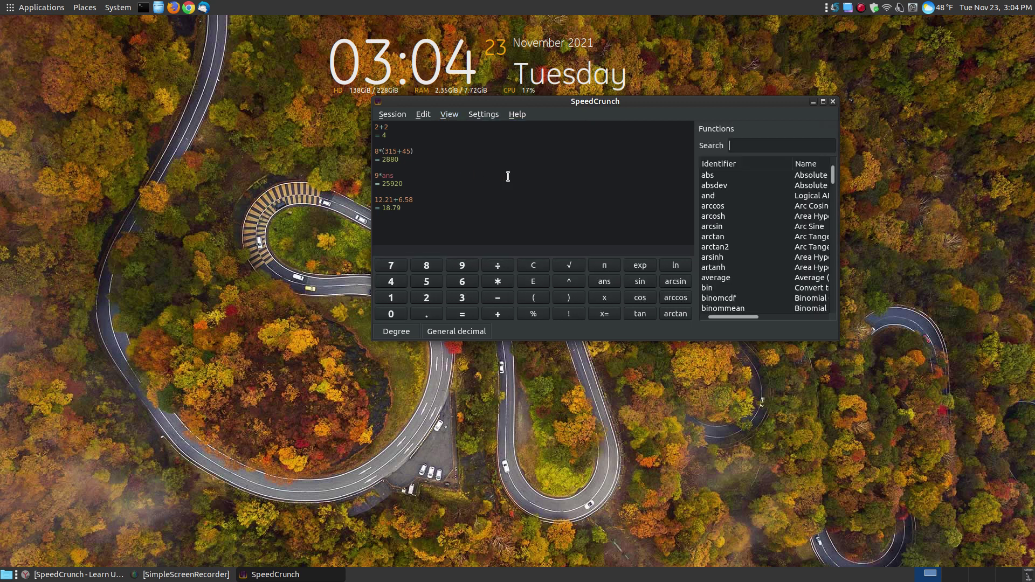
scroll(730, 261, down, 20)
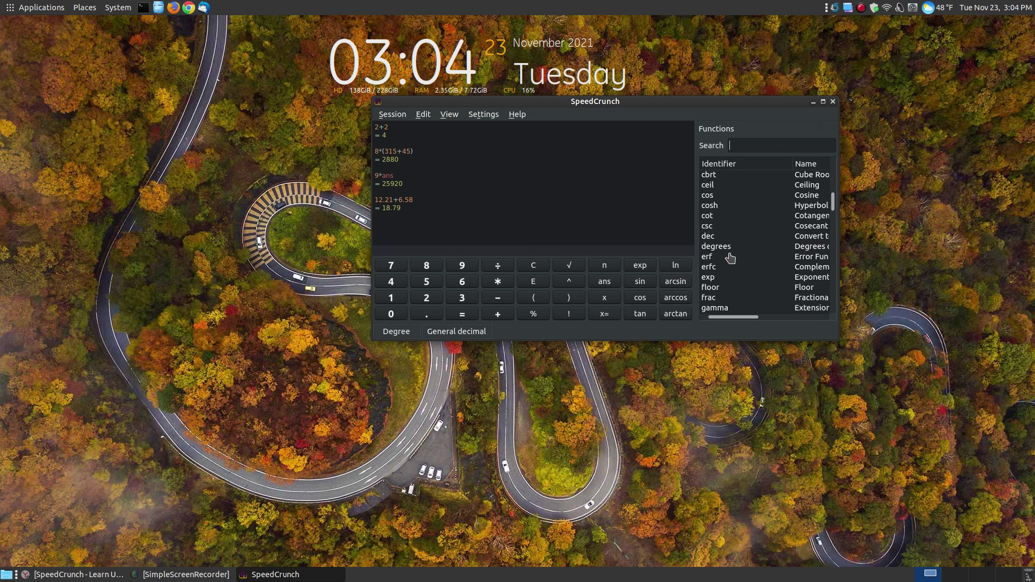
scroll(731, 254, down, 7)
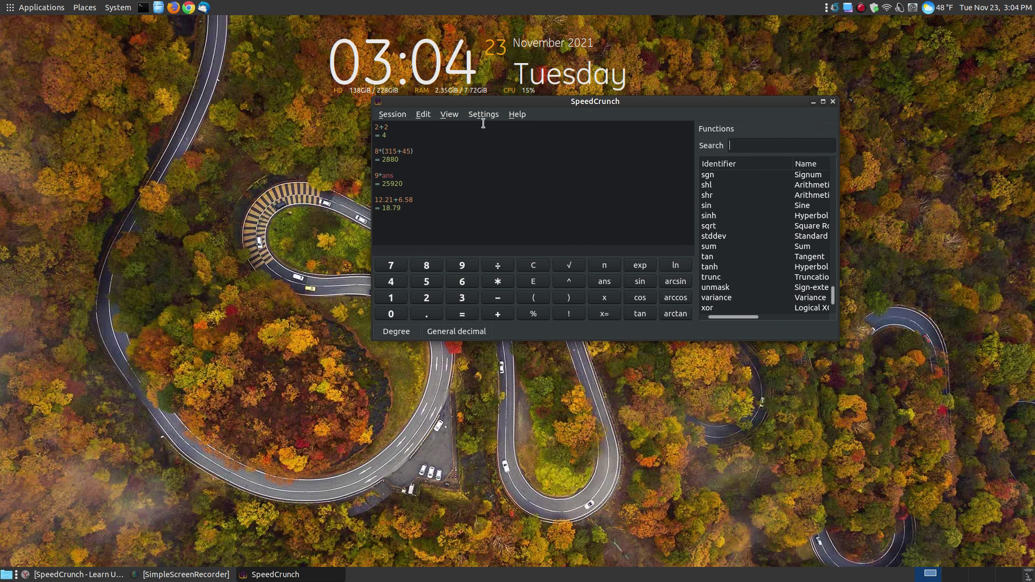
click(450, 114)
Hide the Functions panel, then briefly show and hide the Variables panel
click(453, 170)
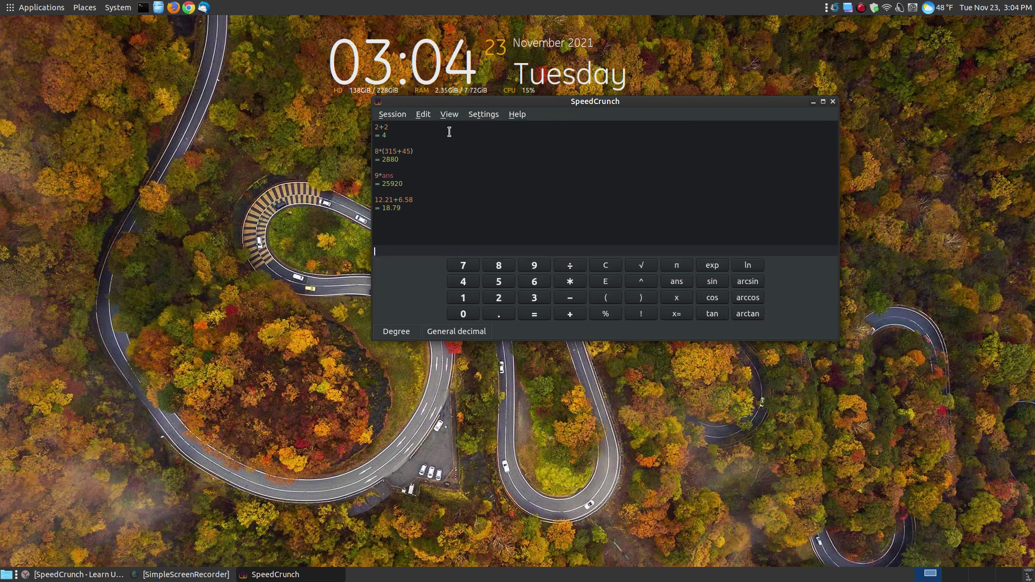
click(450, 115)
click(461, 184)
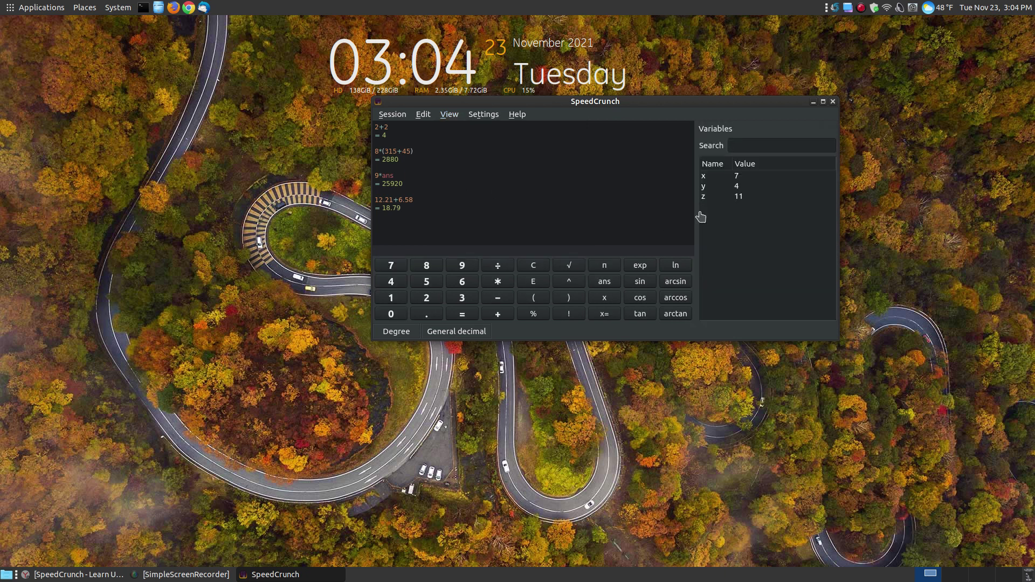
click(449, 114)
click(463, 177)
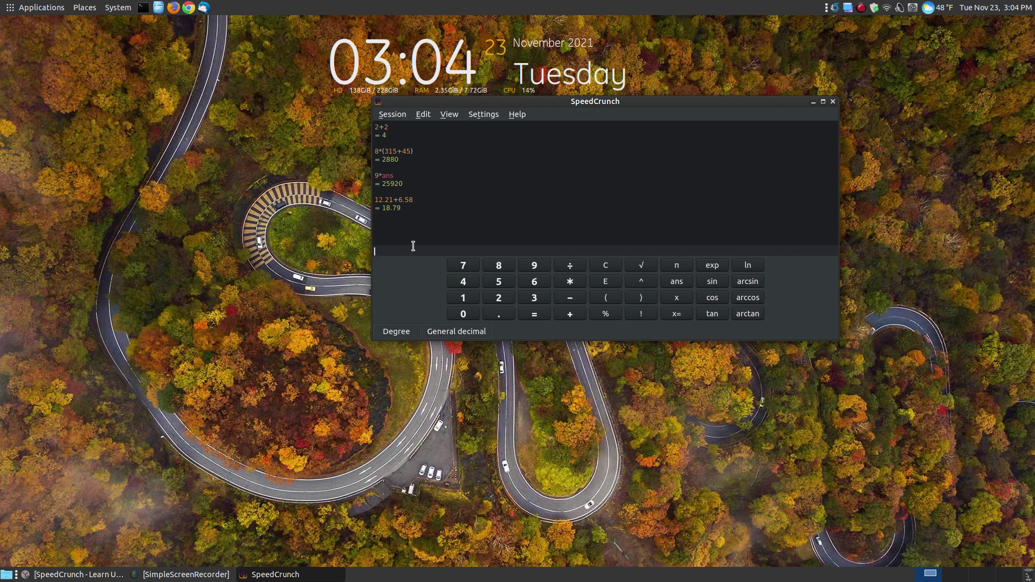
Store the variables x = 7 and y = 5
text(x=7)
key(Return)
text(y)
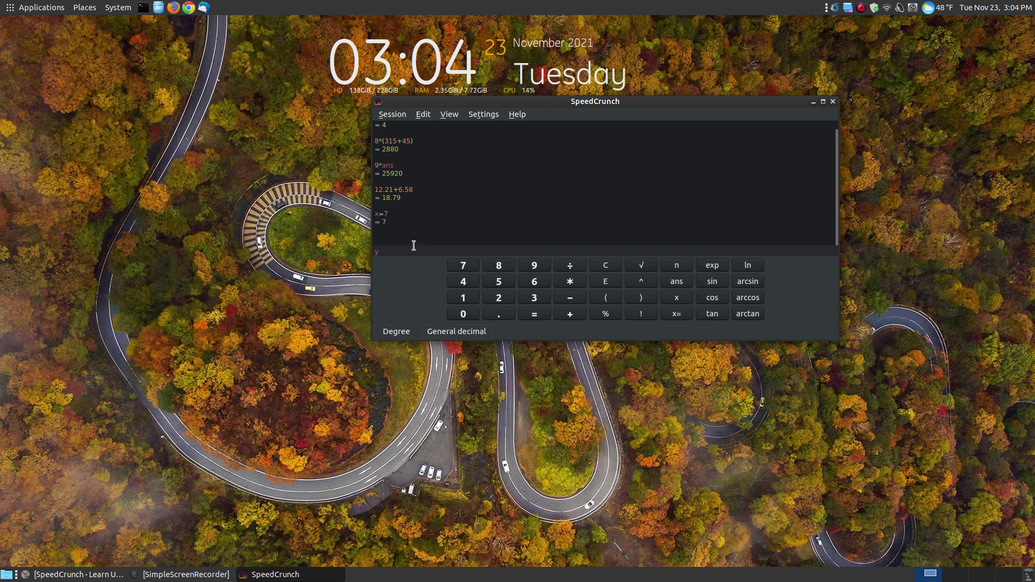
text(=5)
key(Return)
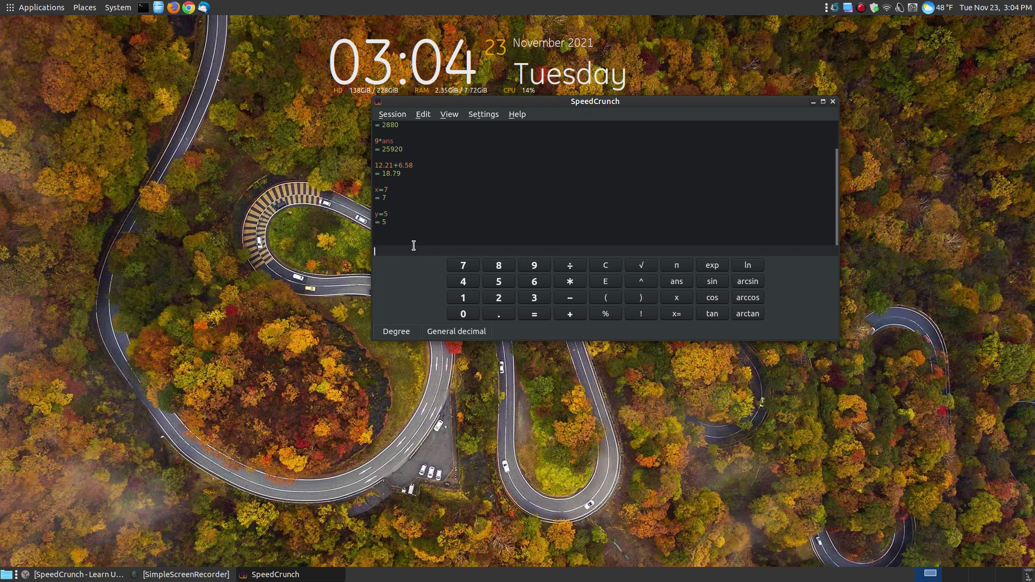
Evaluate x+y with the keypad equals button, getting 12
text(x)
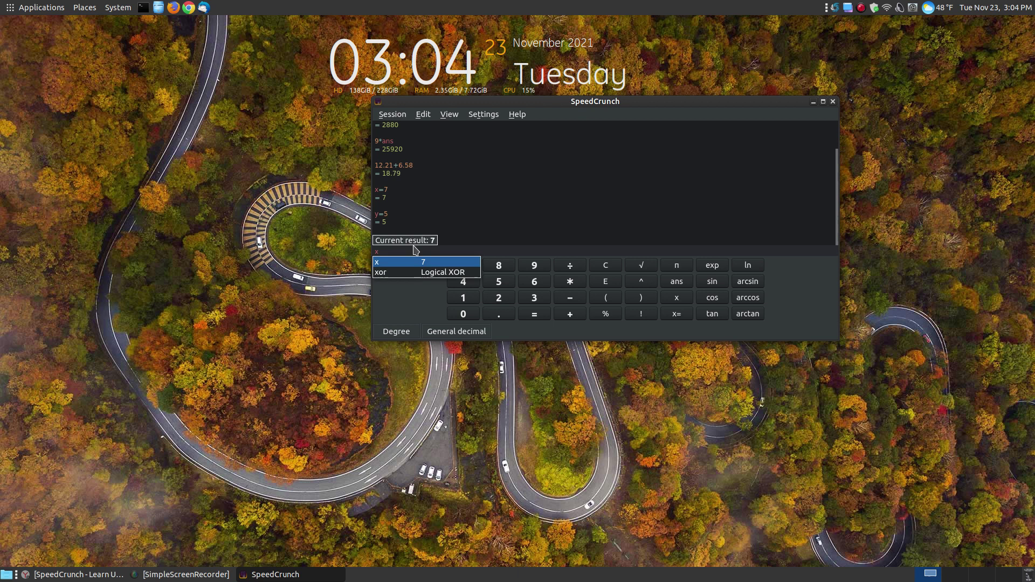
text(+)
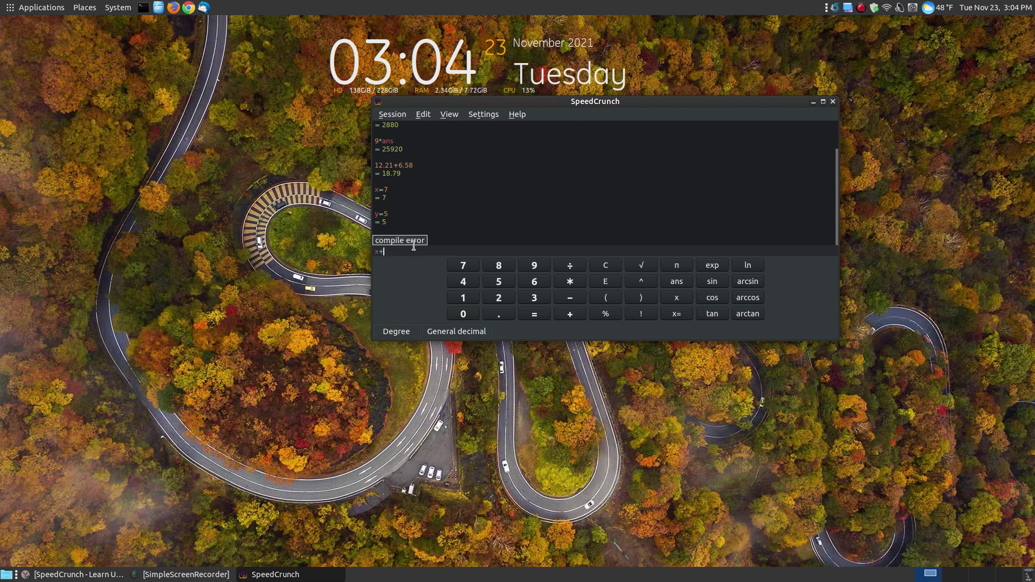
text(y)
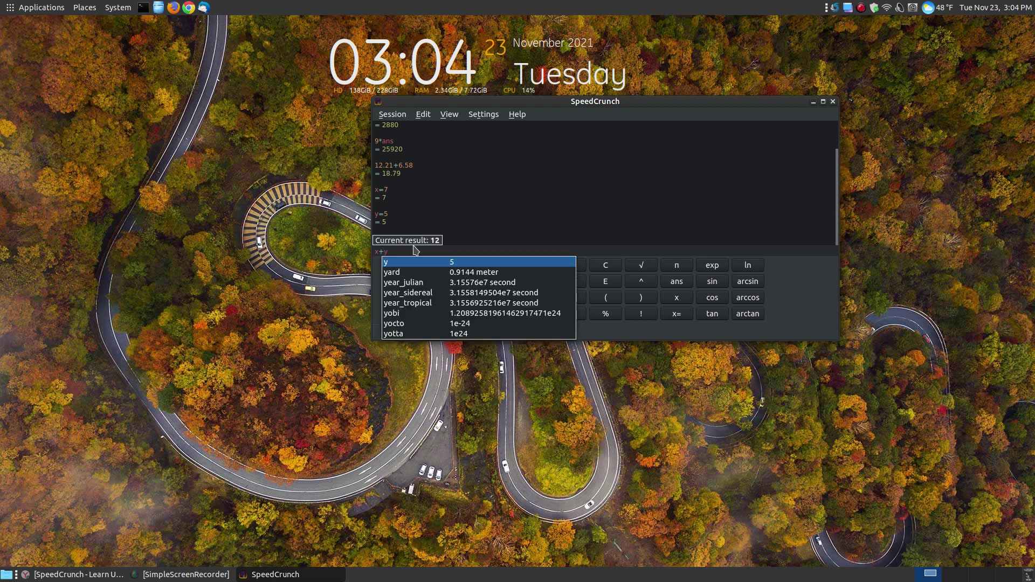
click(812, 324)
click(534, 314)
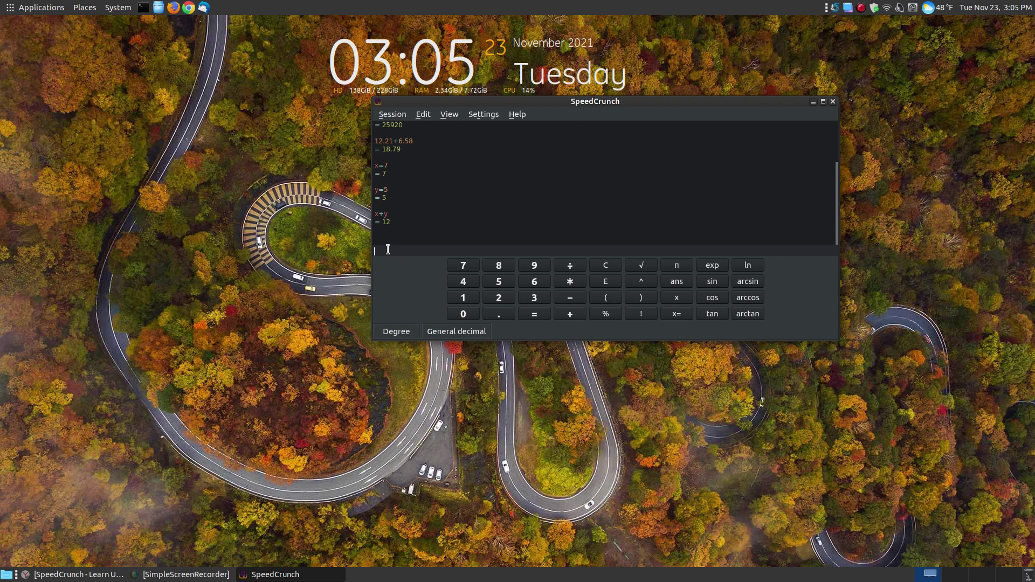
Briefly show, then hide, the User Functions panel
click(451, 115)
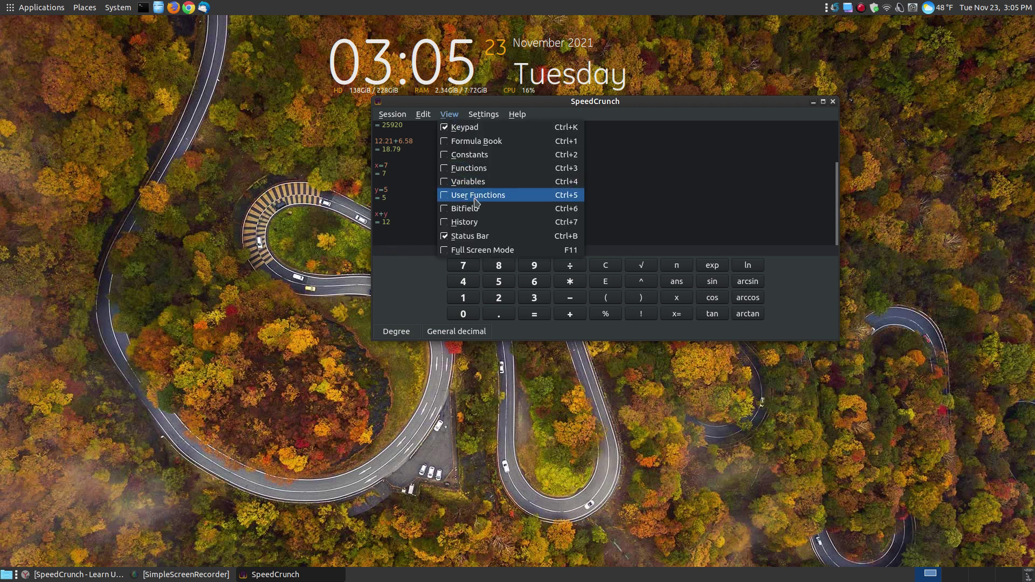
click(443, 195)
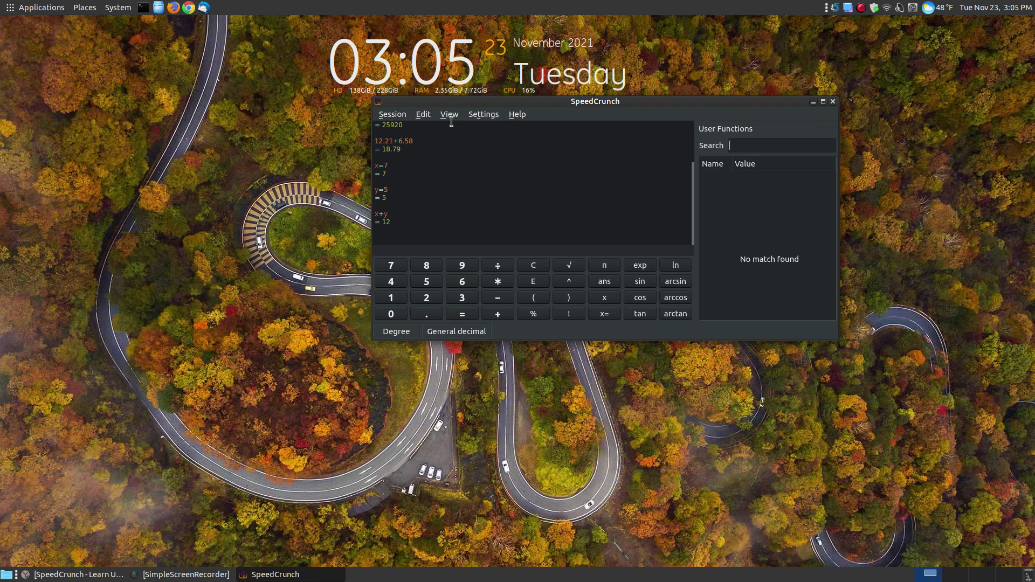
click(451, 115)
click(443, 195)
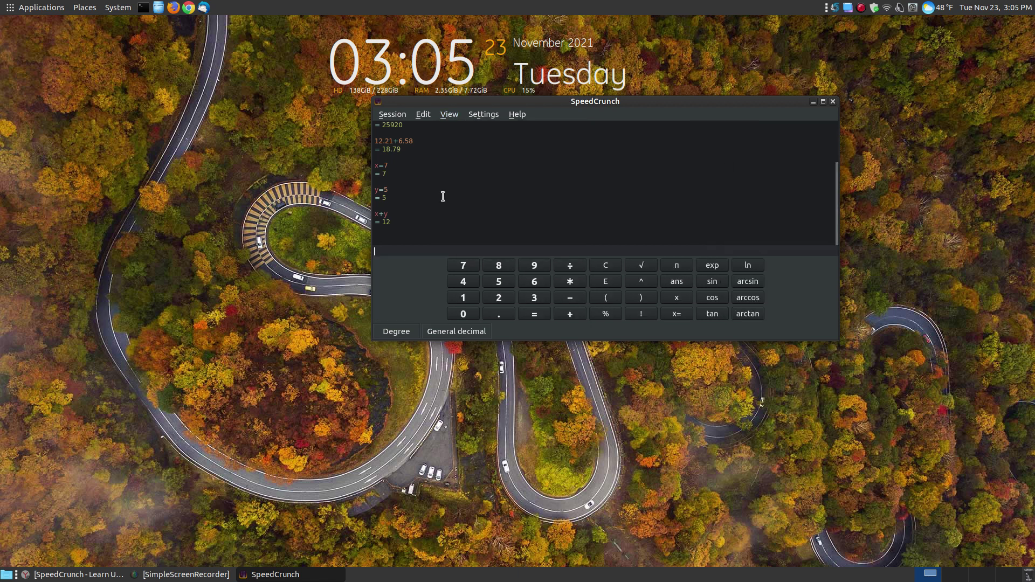
Show and hide the History panel, narrow the calculator window, and open the Edit menu
click(451, 124)
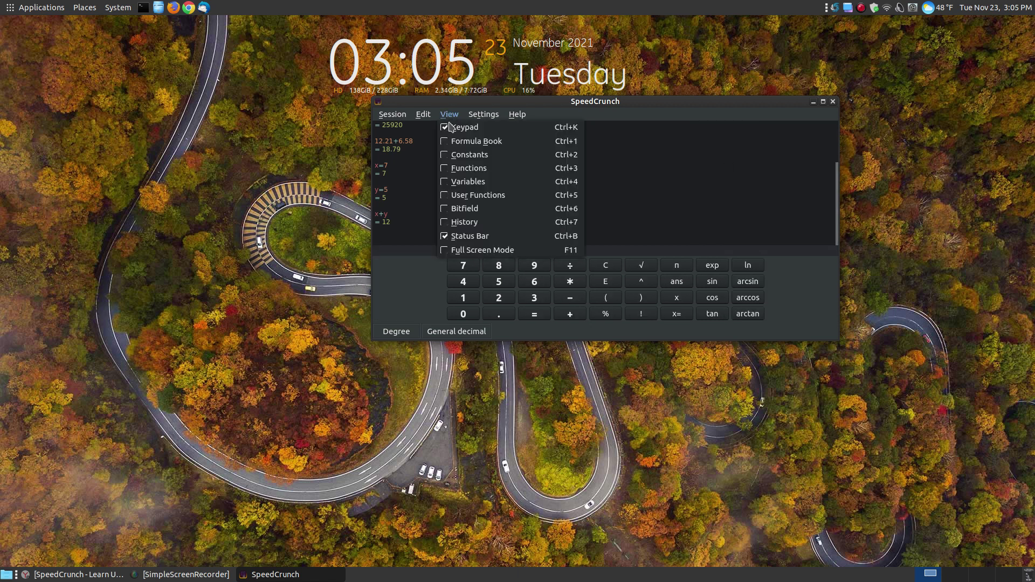
click(451, 222)
click(449, 117)
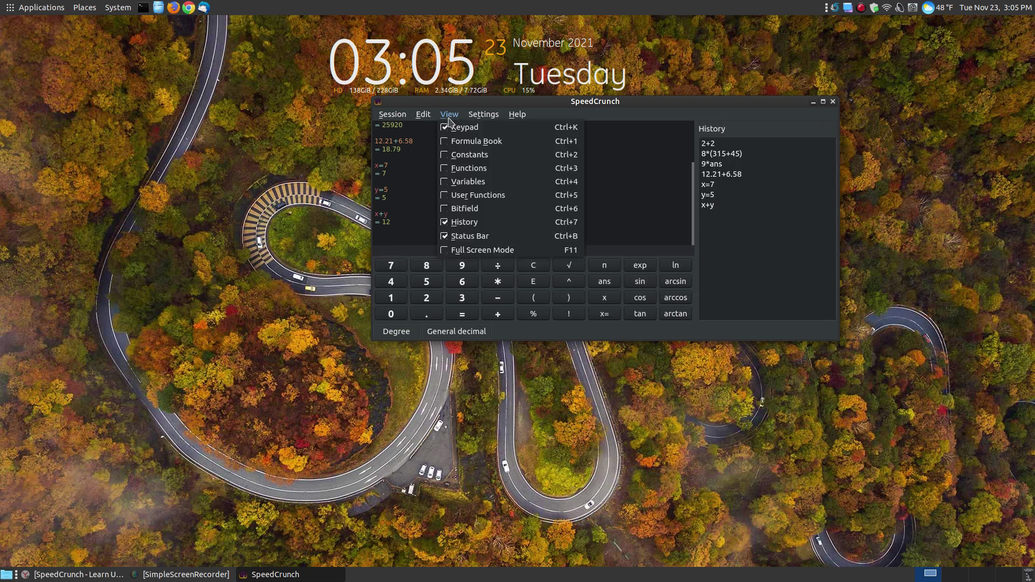
click(471, 221)
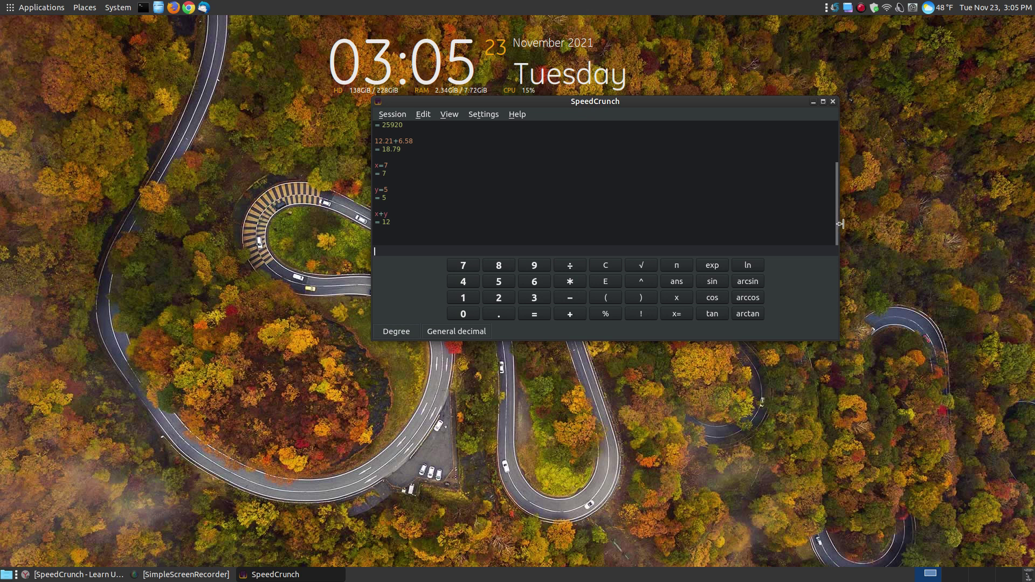
drag(834, 222, 693, 221)
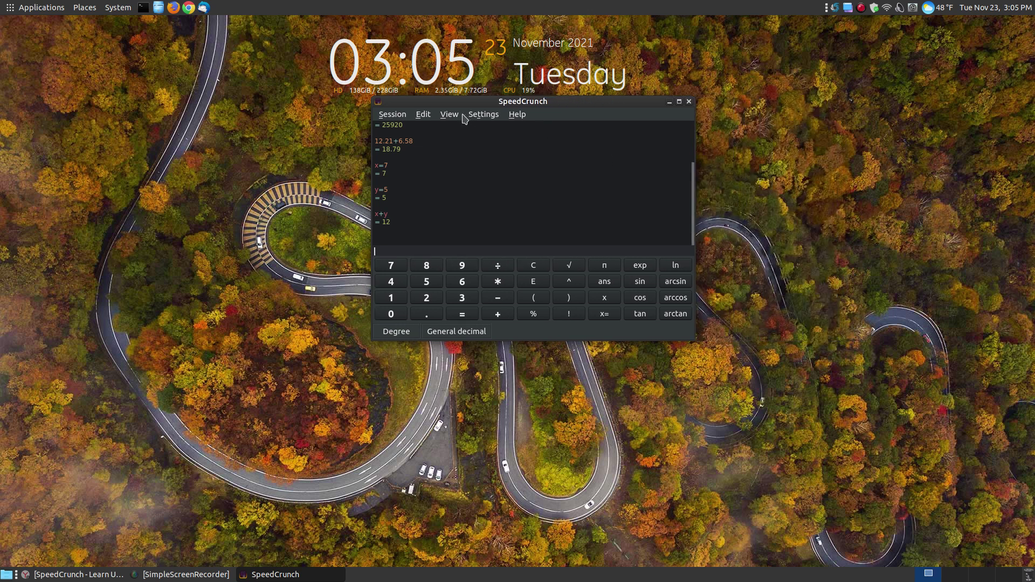
click(431, 115)
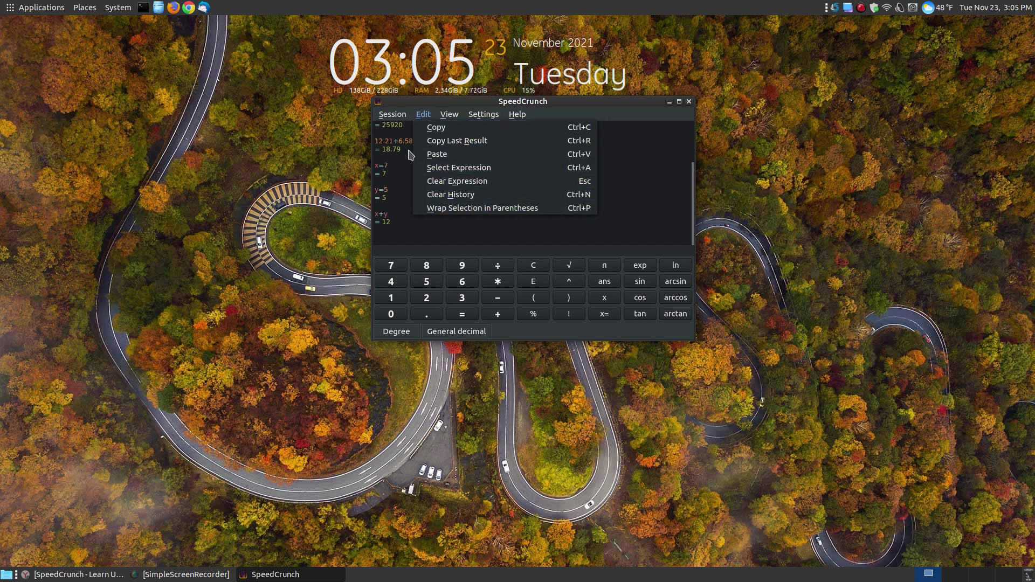
Look over the Session and Export menus, then view and close the About SpeedCrunch 0.12 dialog
mouse_move(394, 114)
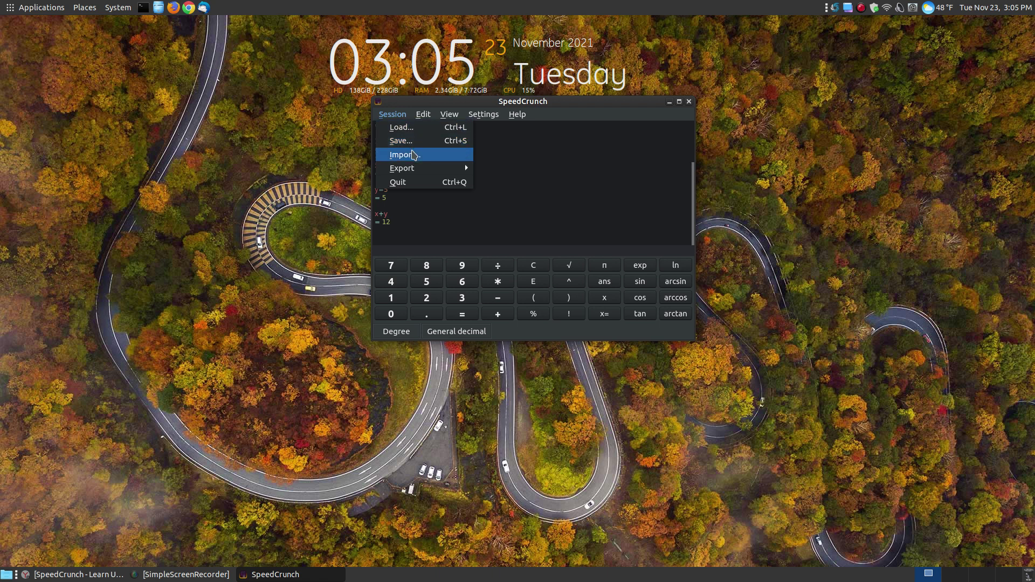
mouse_move(412, 167)
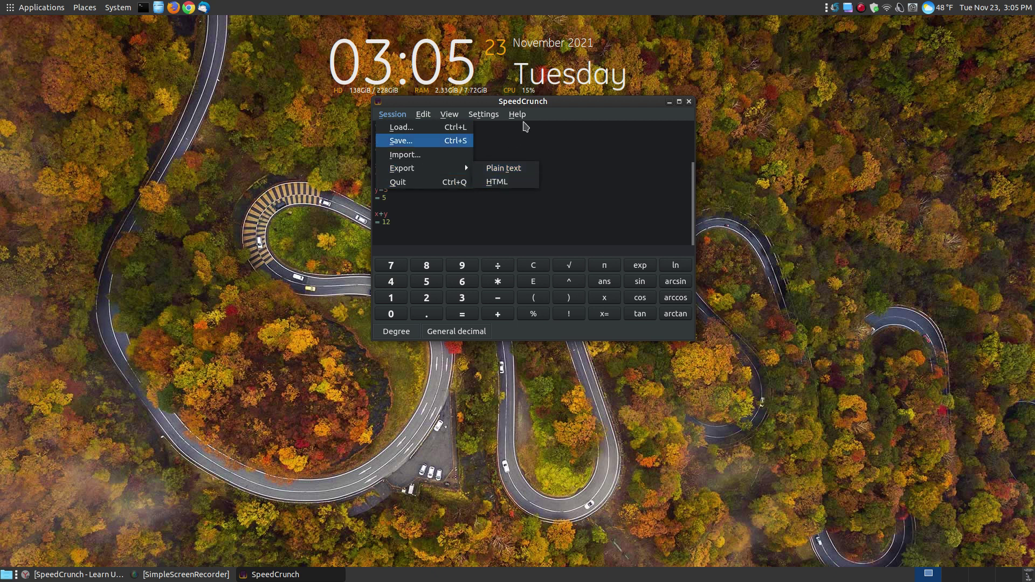
click(517, 114)
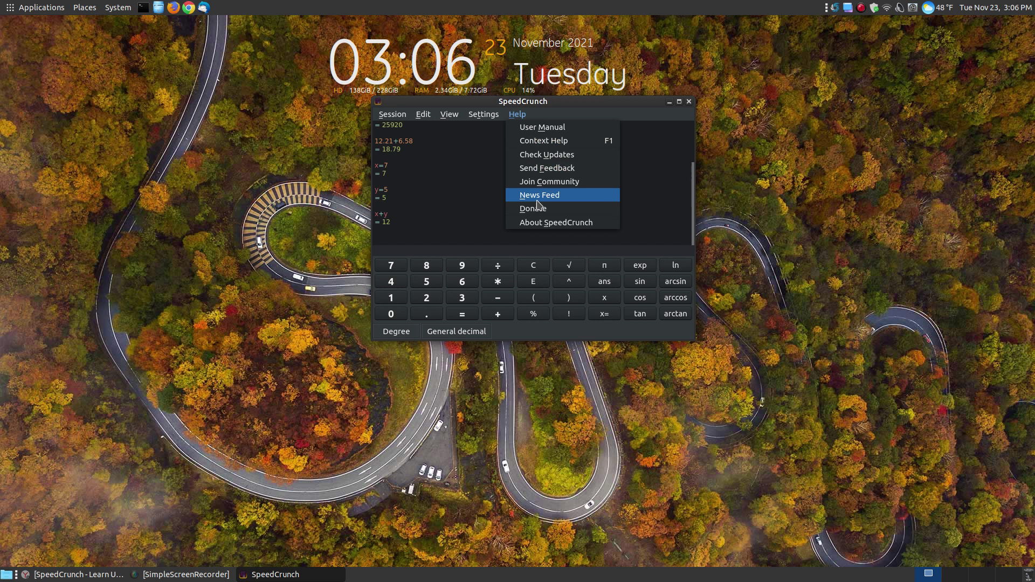
click(529, 223)
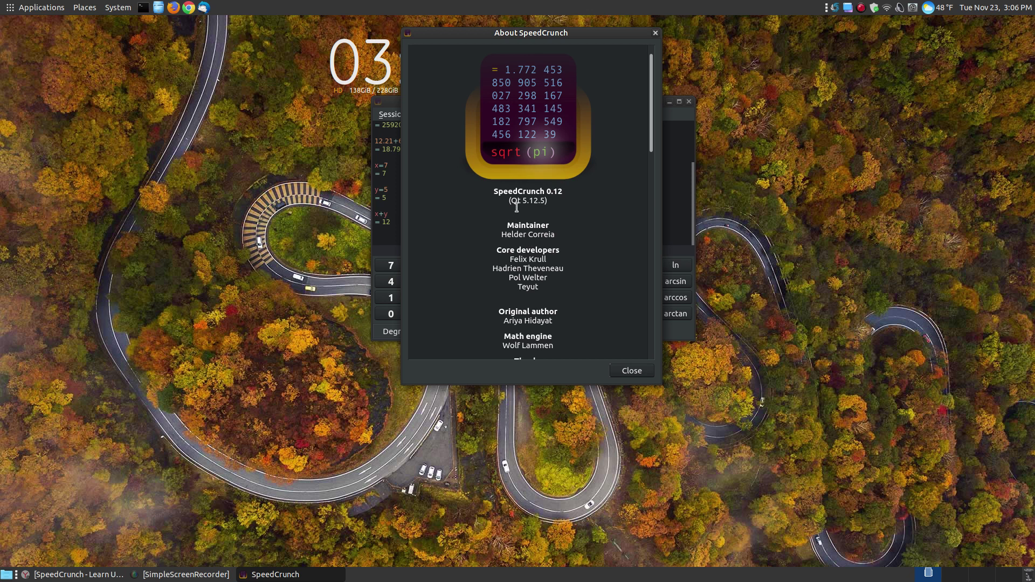
click(632, 371)
drag(563, 104, 552, 166)
Open the Qalculate! article from Educational Programs in a new browser tab and switch to it
click(123, 577)
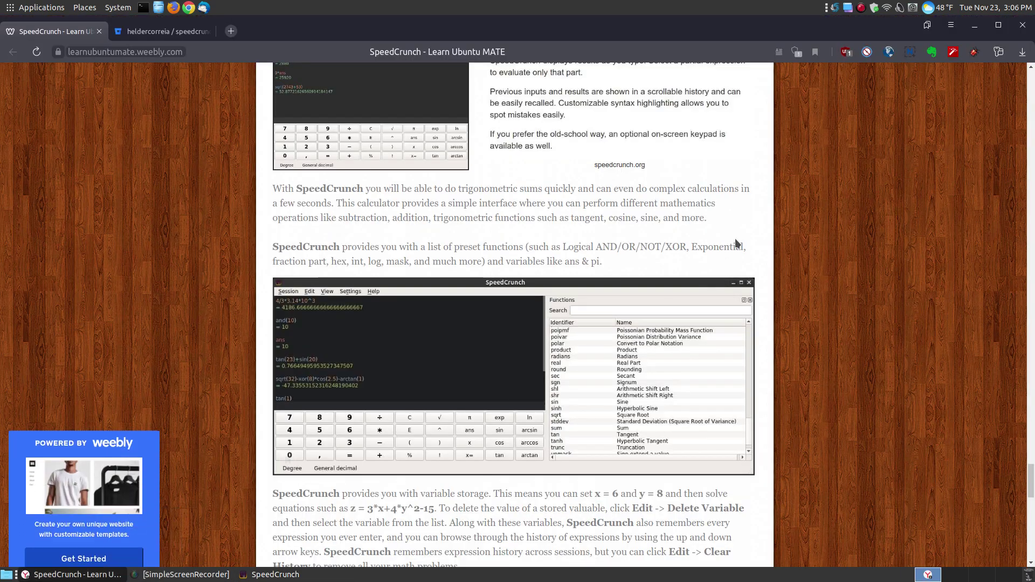
scroll(563, 108, up, 20)
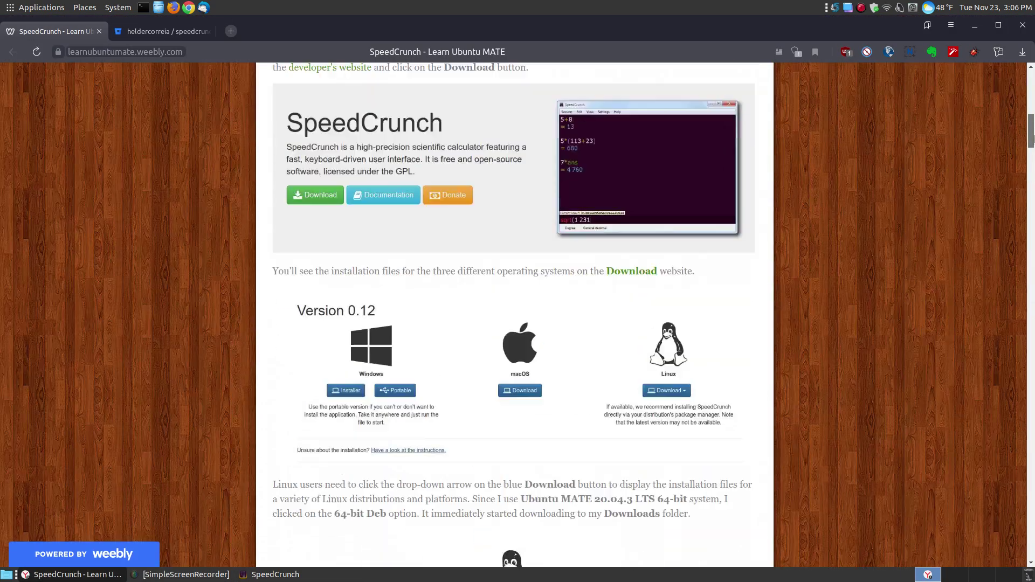
mouse_move(488, 100)
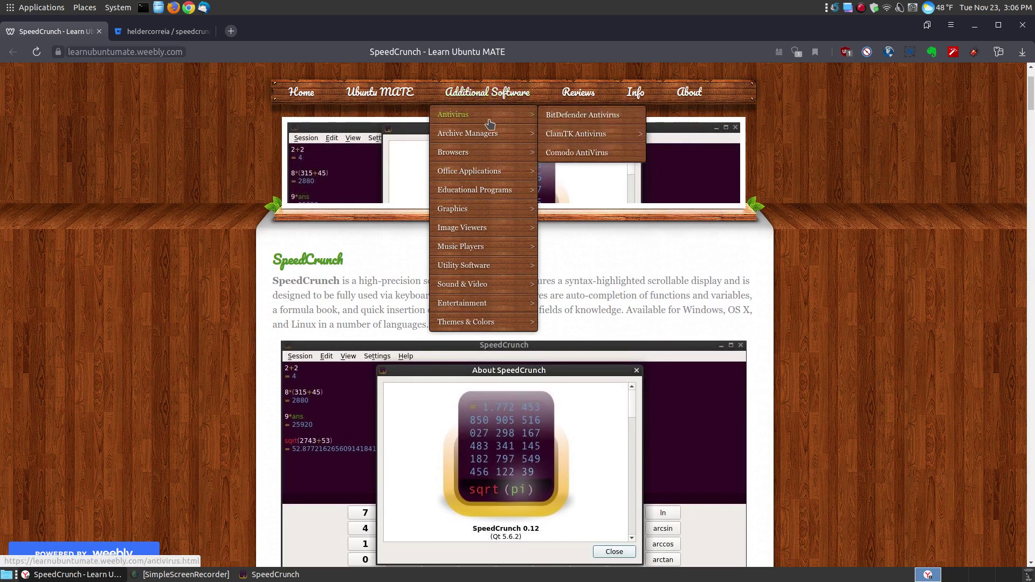
mouse_move(507, 195)
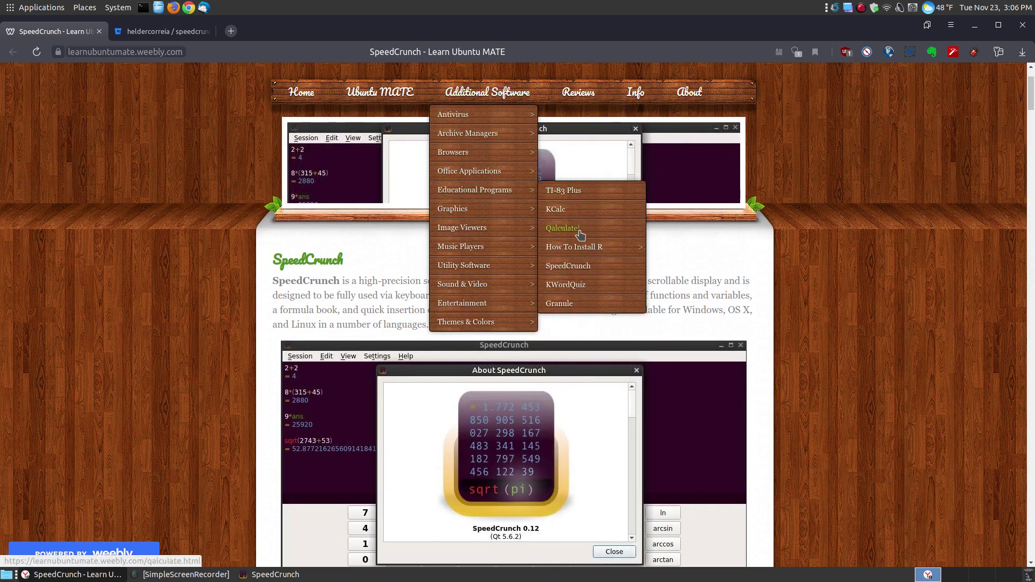
right_click(576, 231)
click(588, 240)
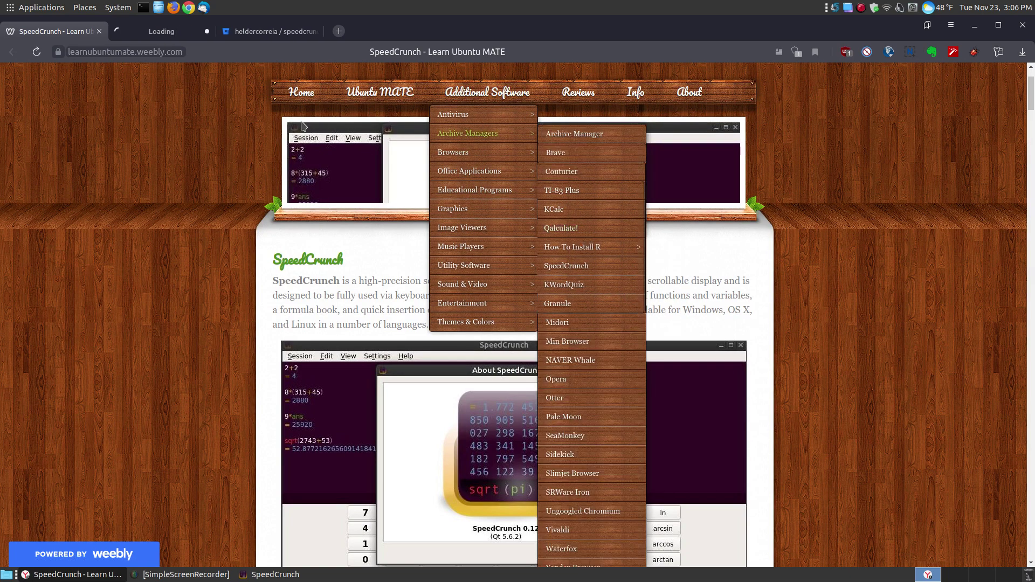
key(ctrl+Tab)
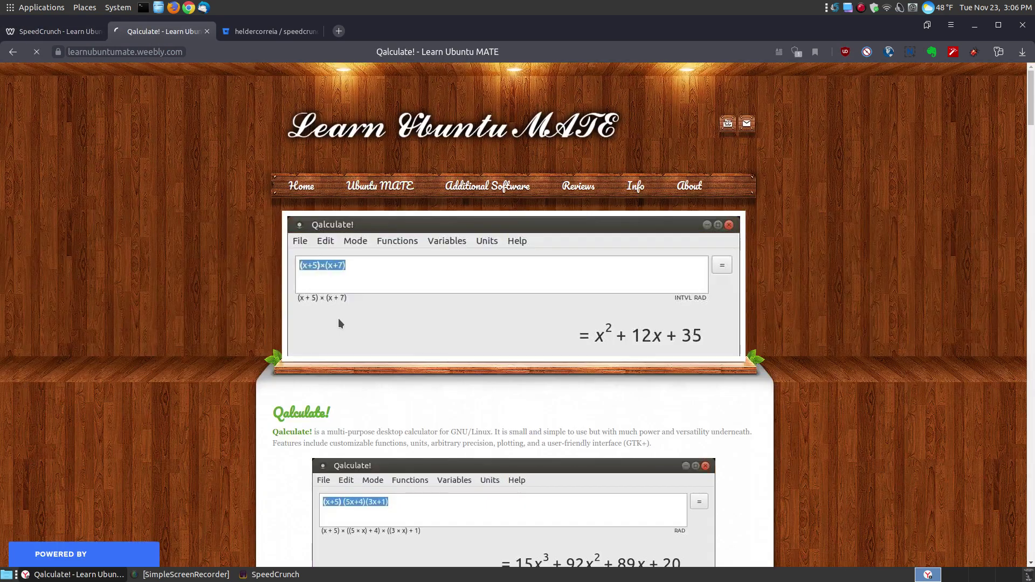
Skim the Qalculate! article, then return to the SpeedCrunch article and scroll to its end
scroll(342, 323, down, 3)
scroll(323, 225, down, 2)
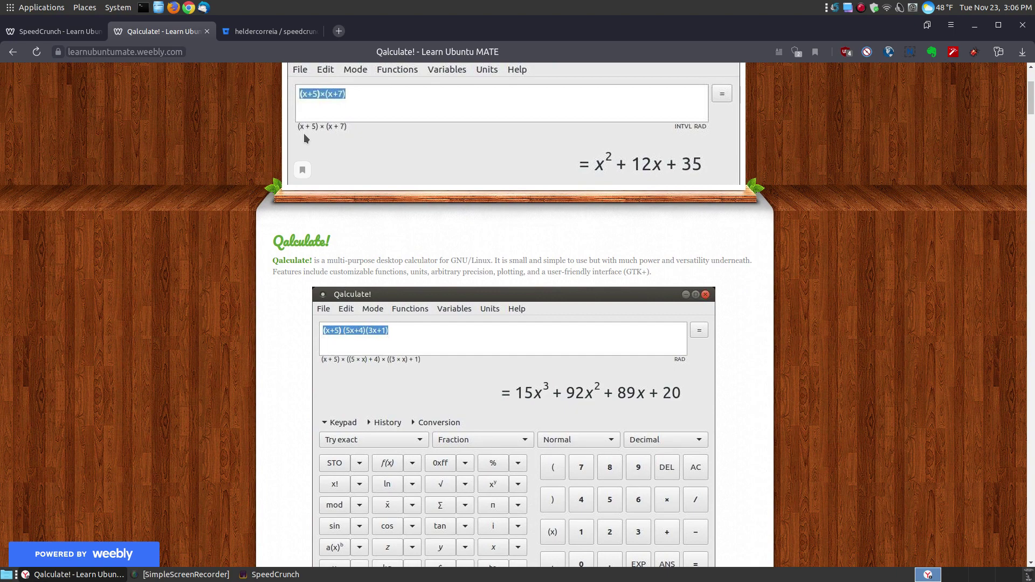
scroll(361, 166, up, 2)
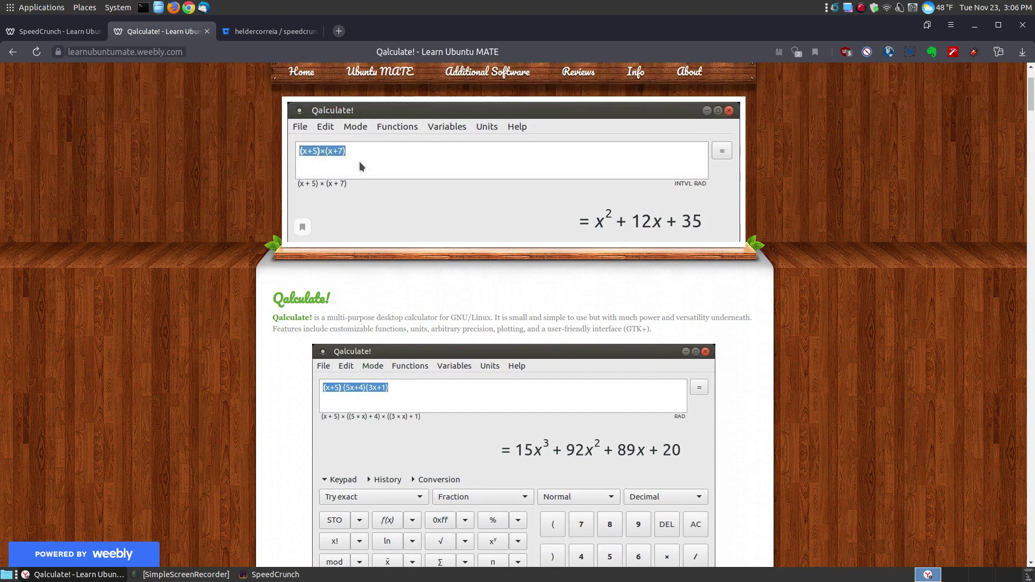
click(53, 31)
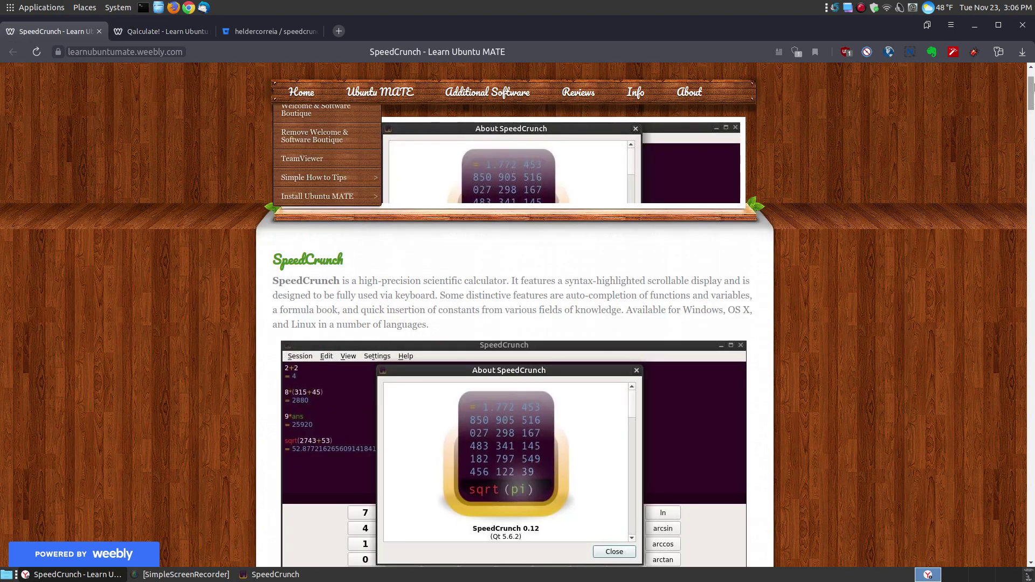
drag(1030, 89, 1031, 542)
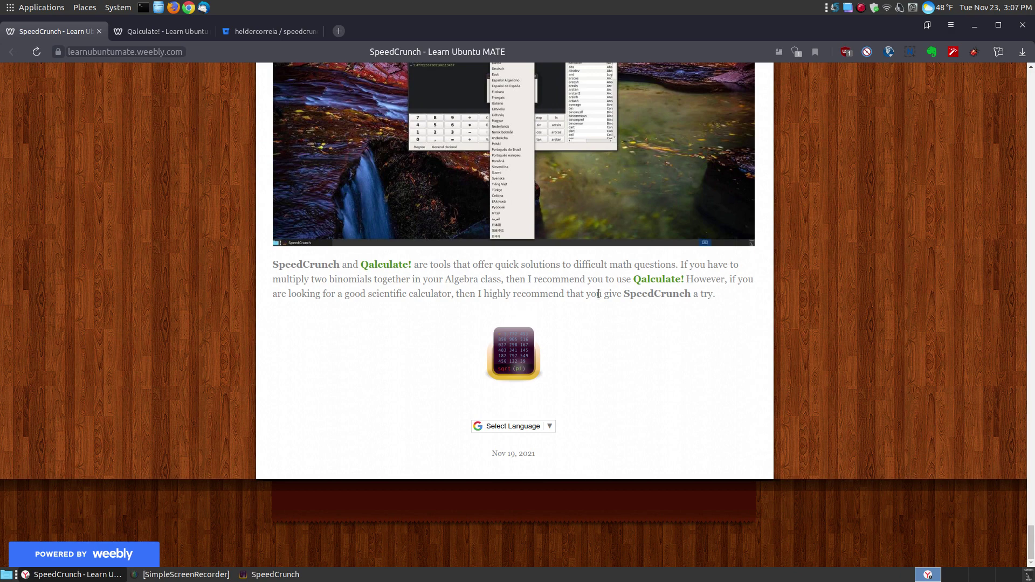
drag(1029, 543, 922, 504)
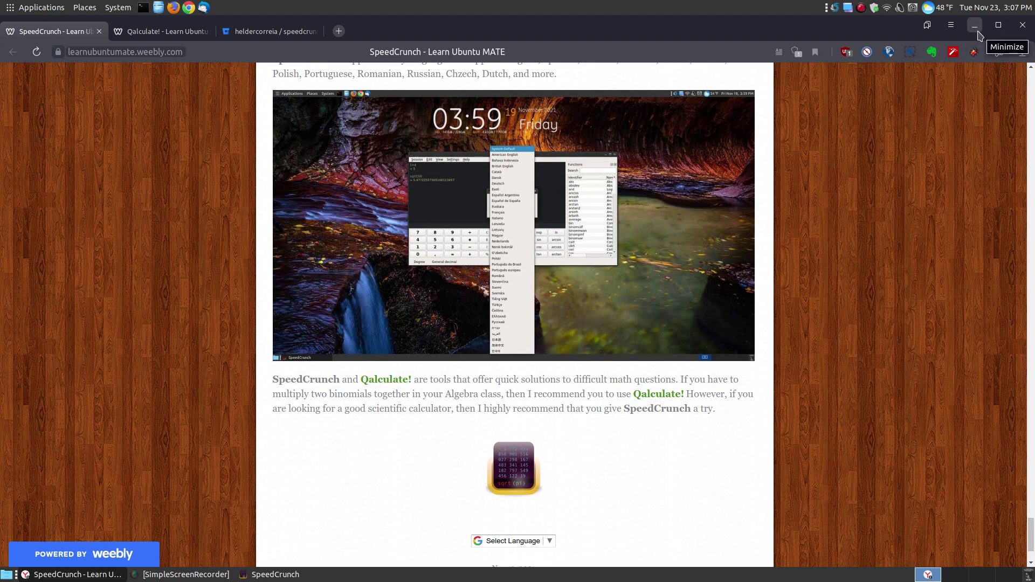
Minimize the browser and move the SpeedCrunch window slightly up and left
click(976, 28)
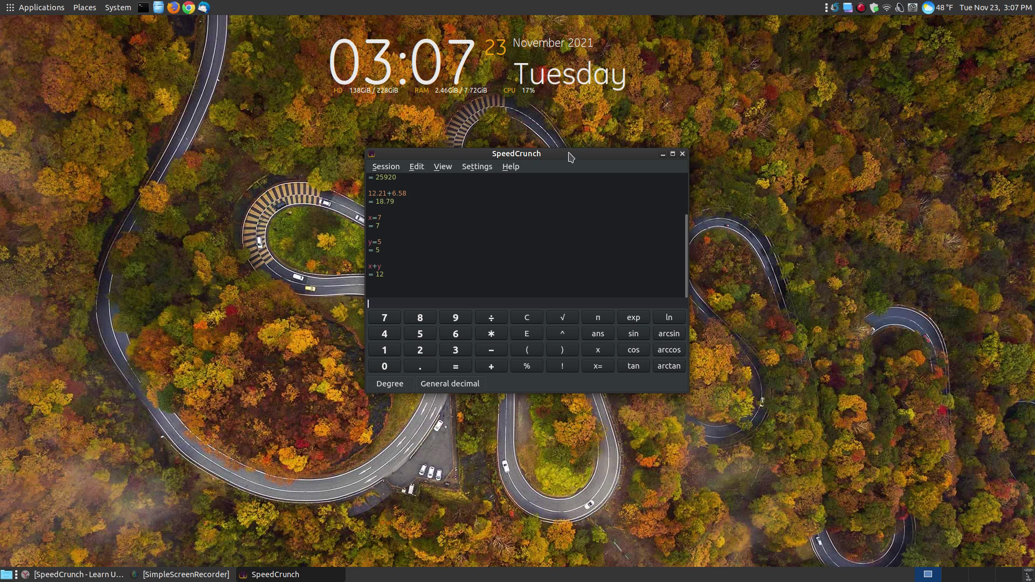
drag(571, 157, 536, 130)
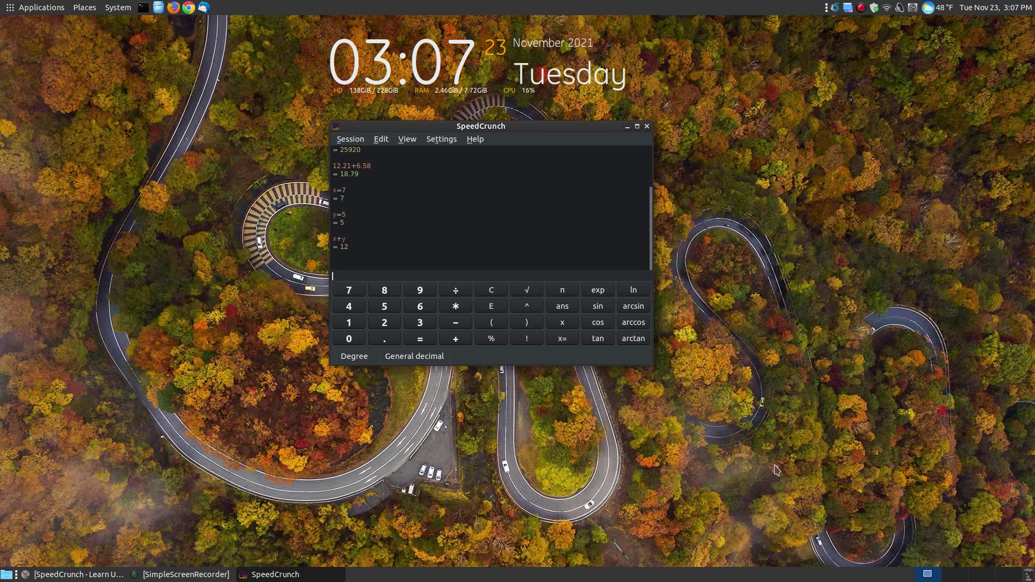